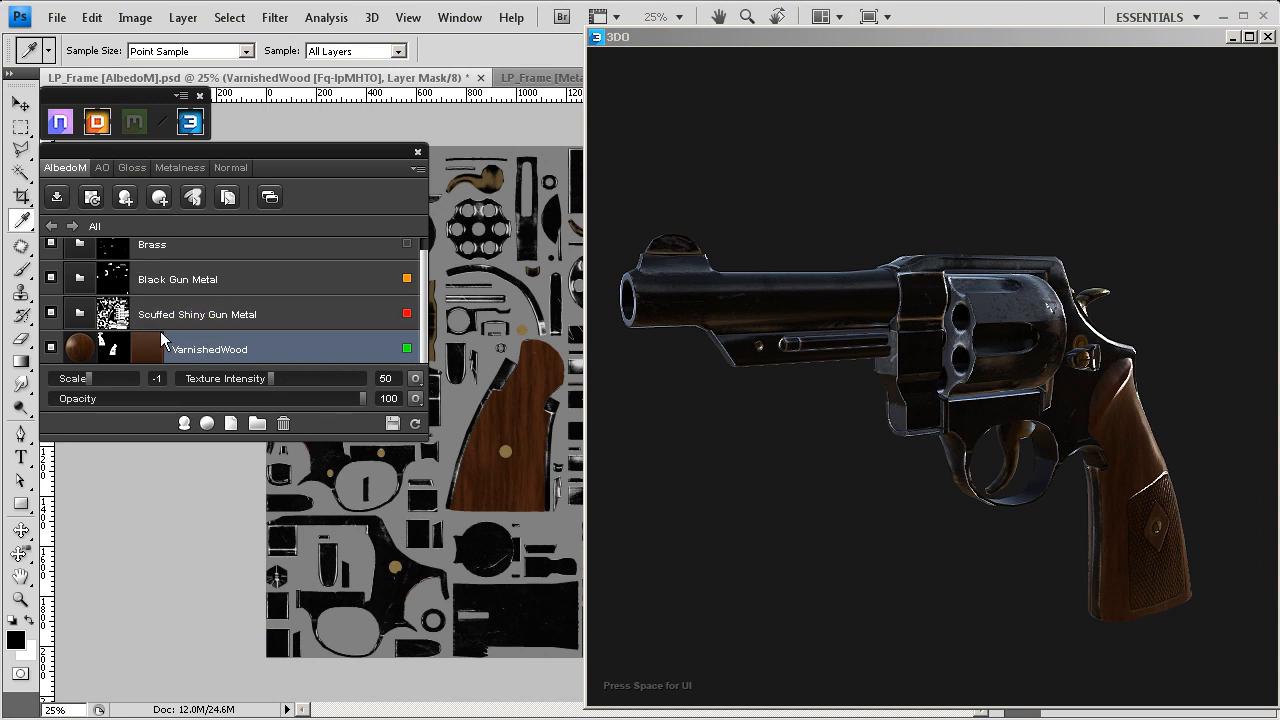
Step: Create a Dried Mud material layer above the Brass group, choosing it from the Megascans materials
scroll(427, 274, "up", 1)
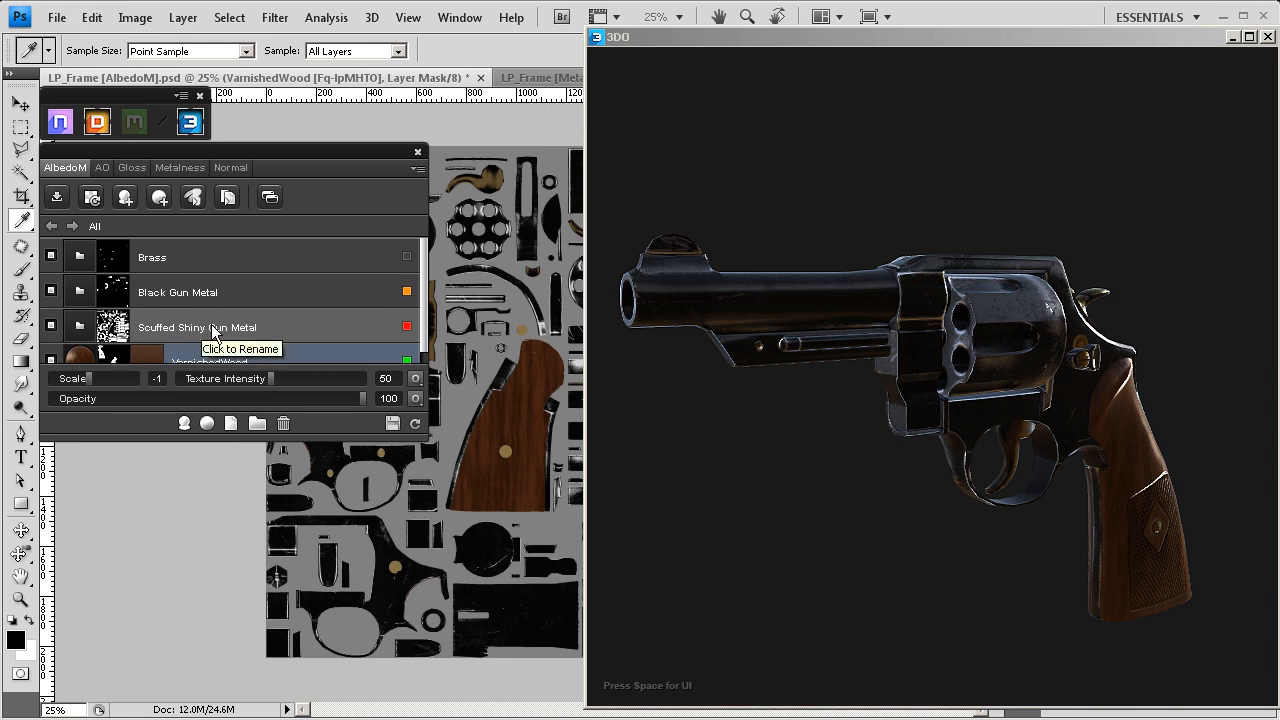
left_click(158, 330)
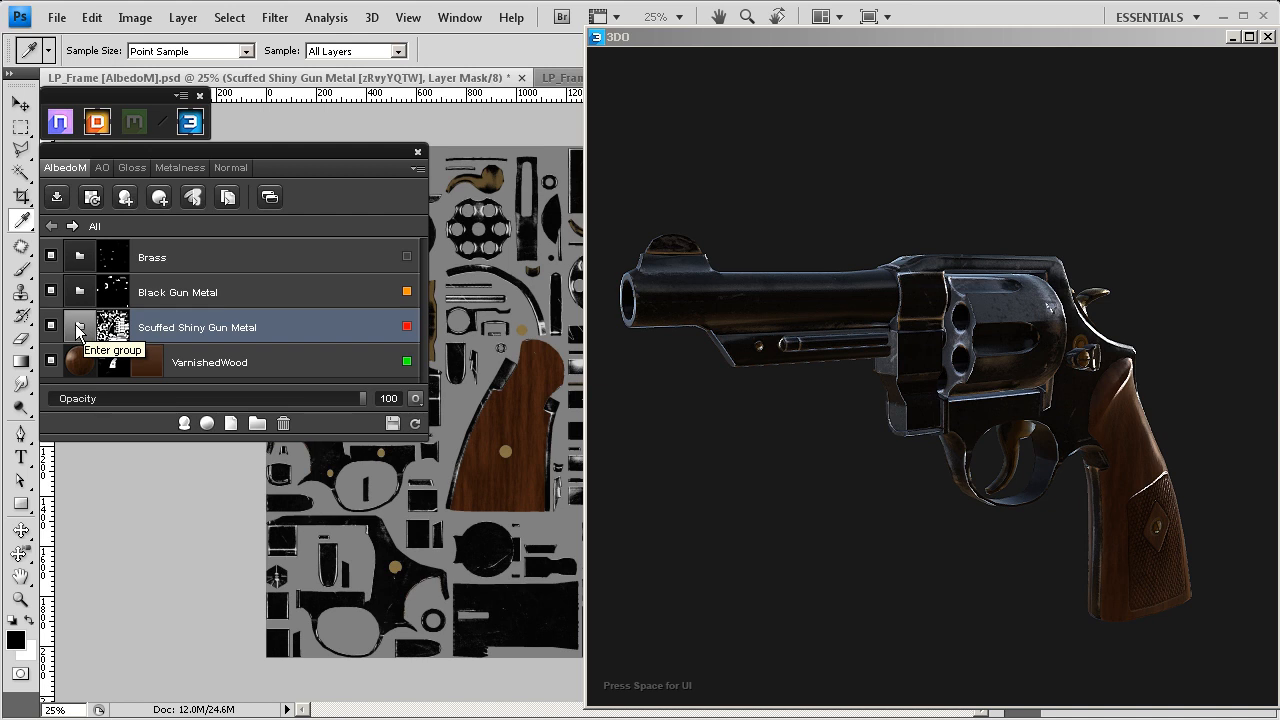
left_click(160, 261)
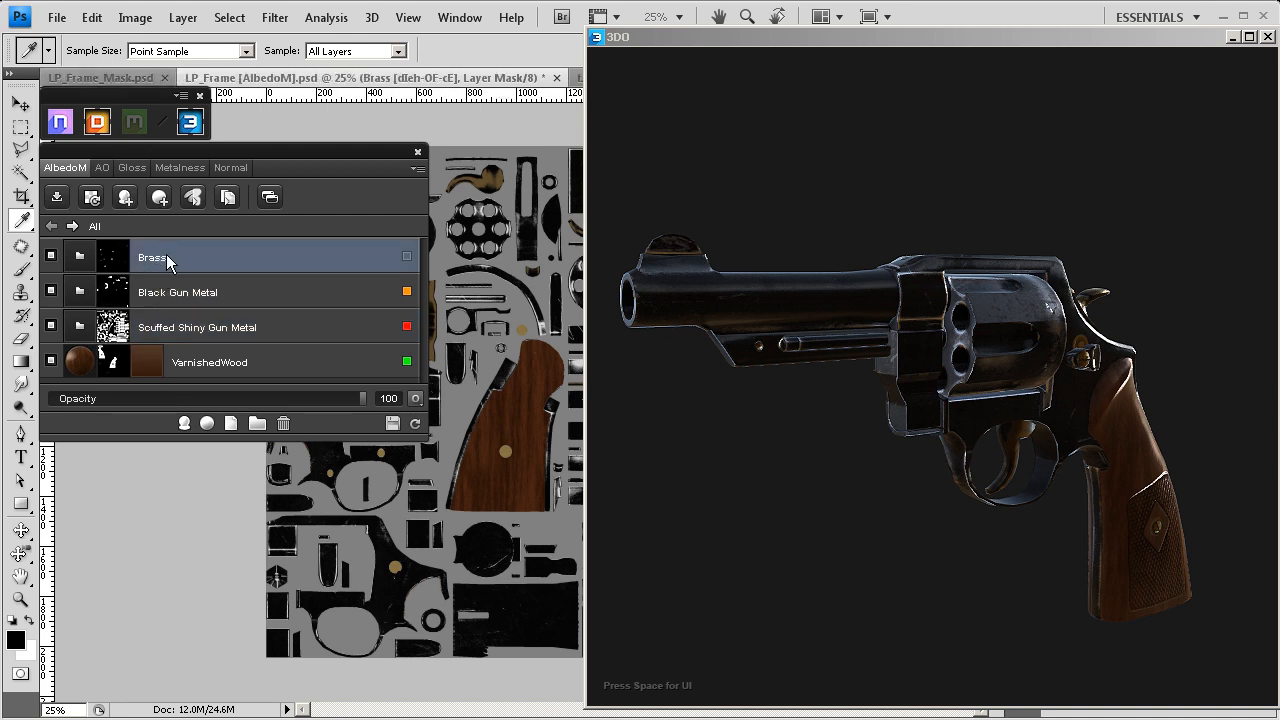
left_click(207, 424)
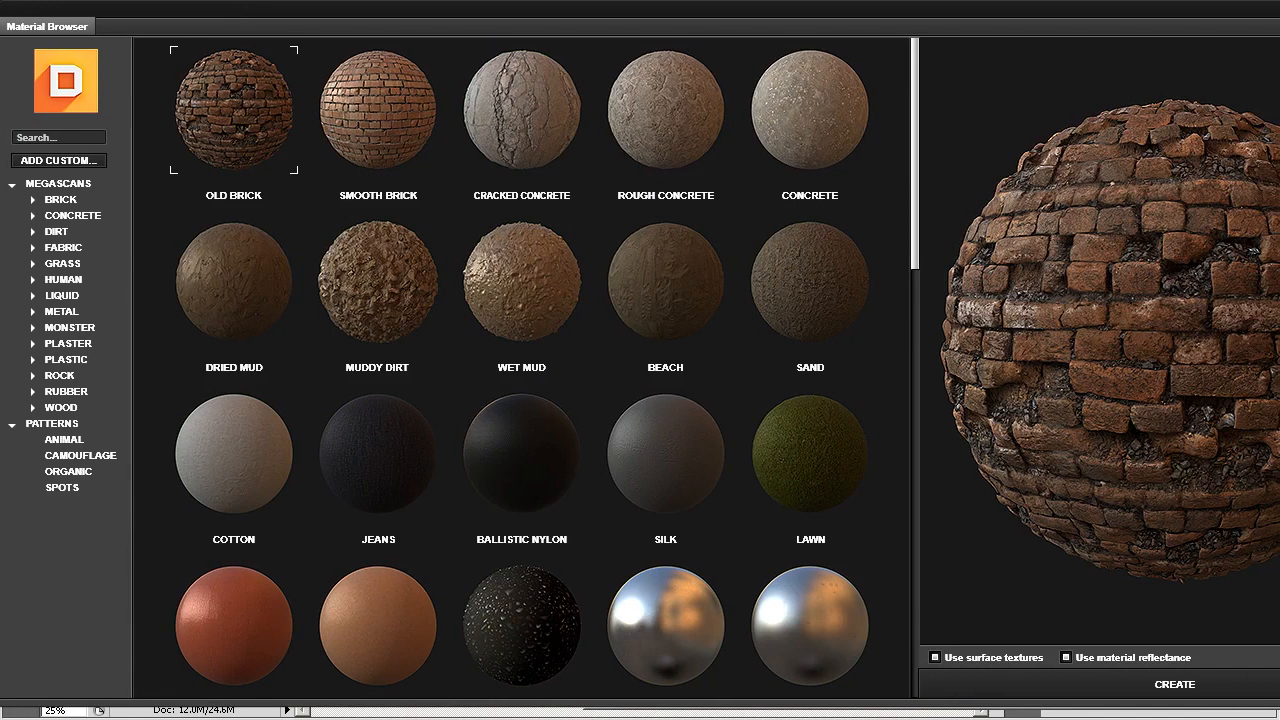
mouse_move(1279, 706)
left_mouse_down()
mouse_move(1258, 709)
mouse_move(1276, 719)
left_mouse_up()
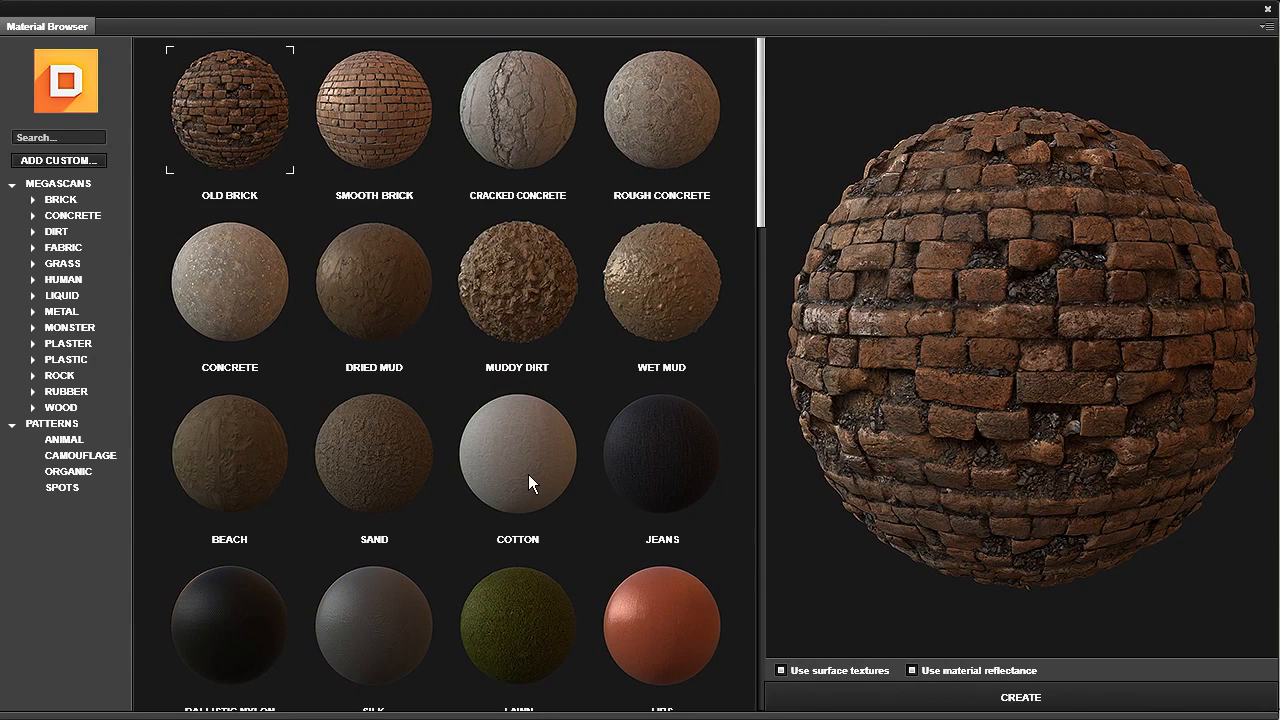
left_click(376, 251)
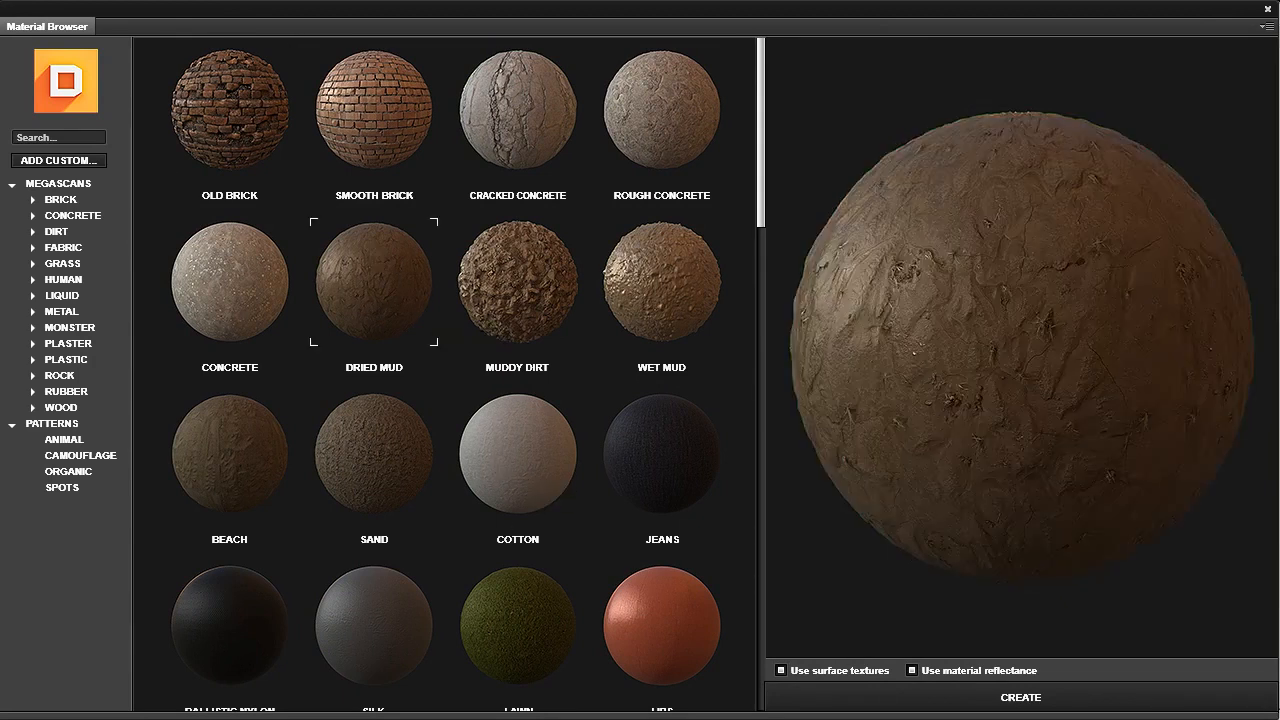
left_click(1018, 699)
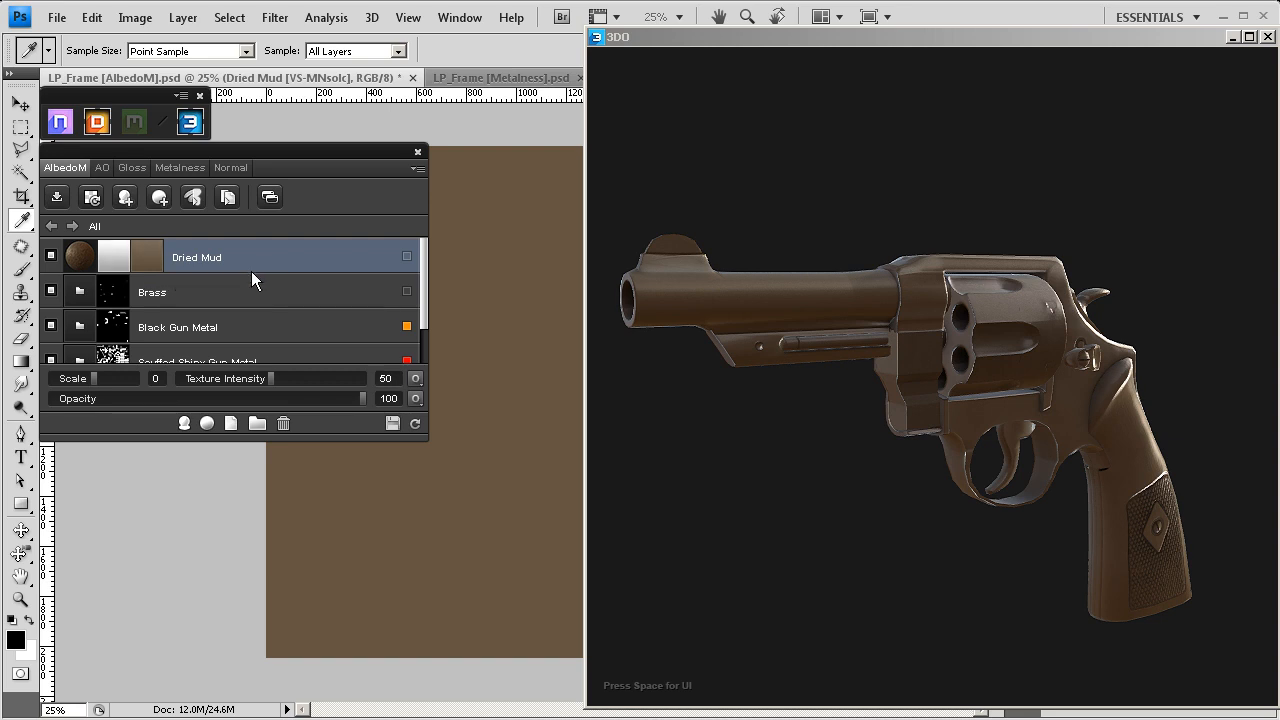
Step: Open the Dynamask of the Dried Mud layer and apply the Sandy Dirt preset
left_click(111, 260)
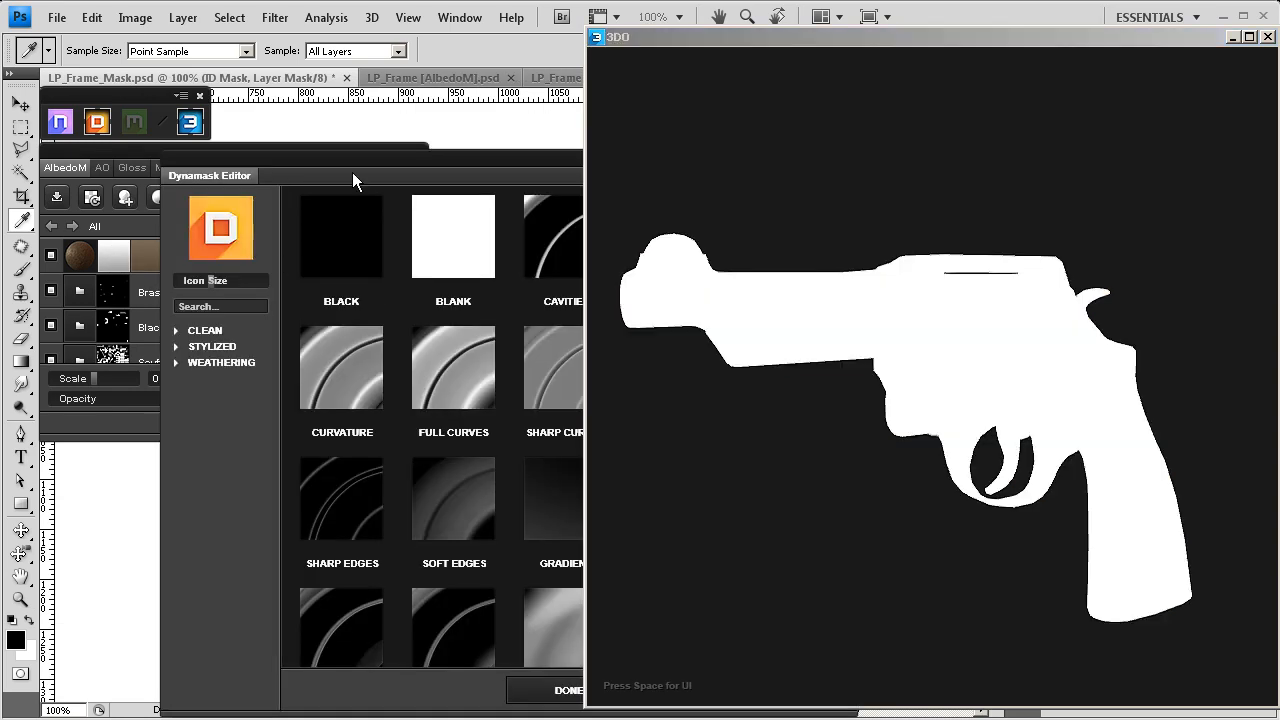
left_click(344, 164)
left_click_drag(344, 160, 248, 63)
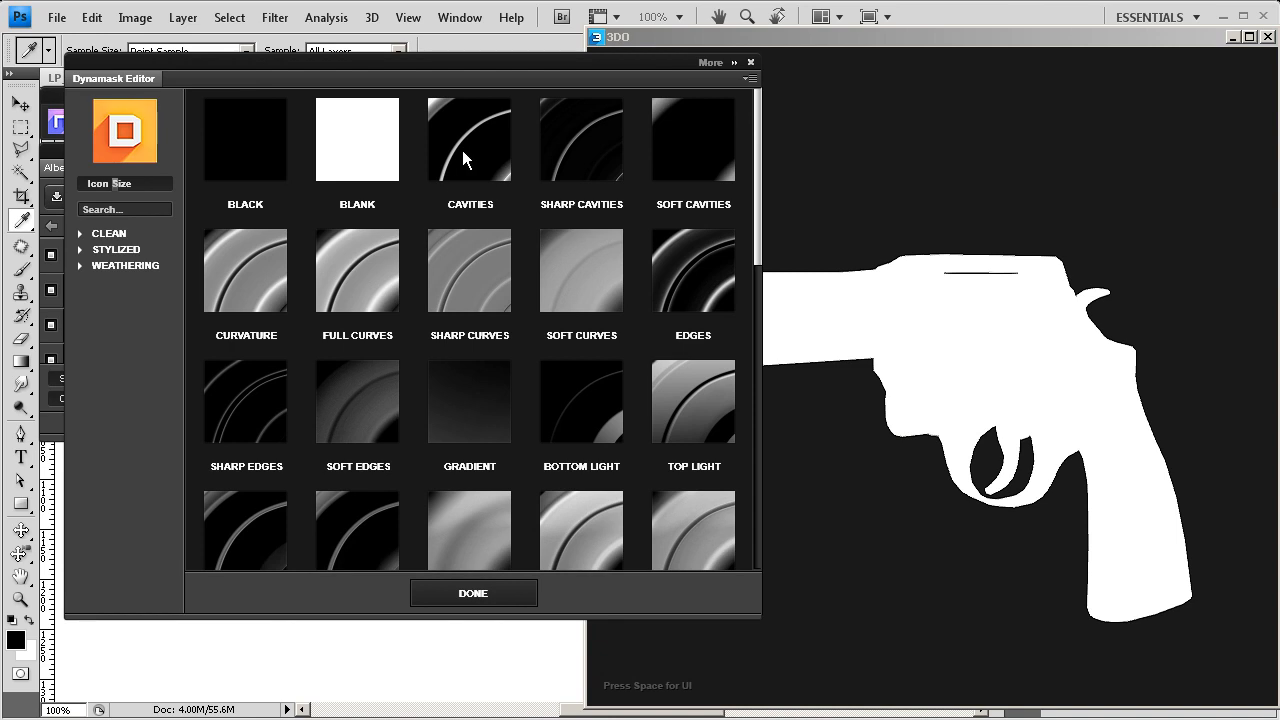
scroll(556, 387, "down", 2)
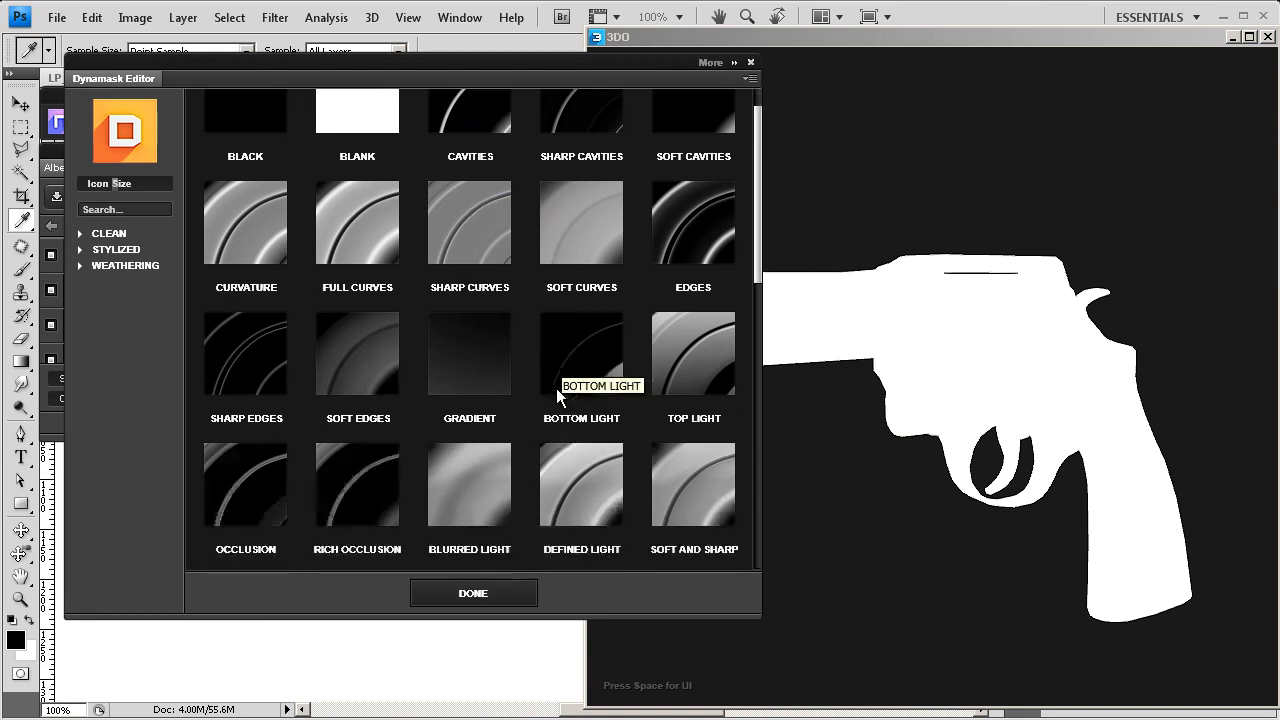
scroll(553, 388, "down", 1)
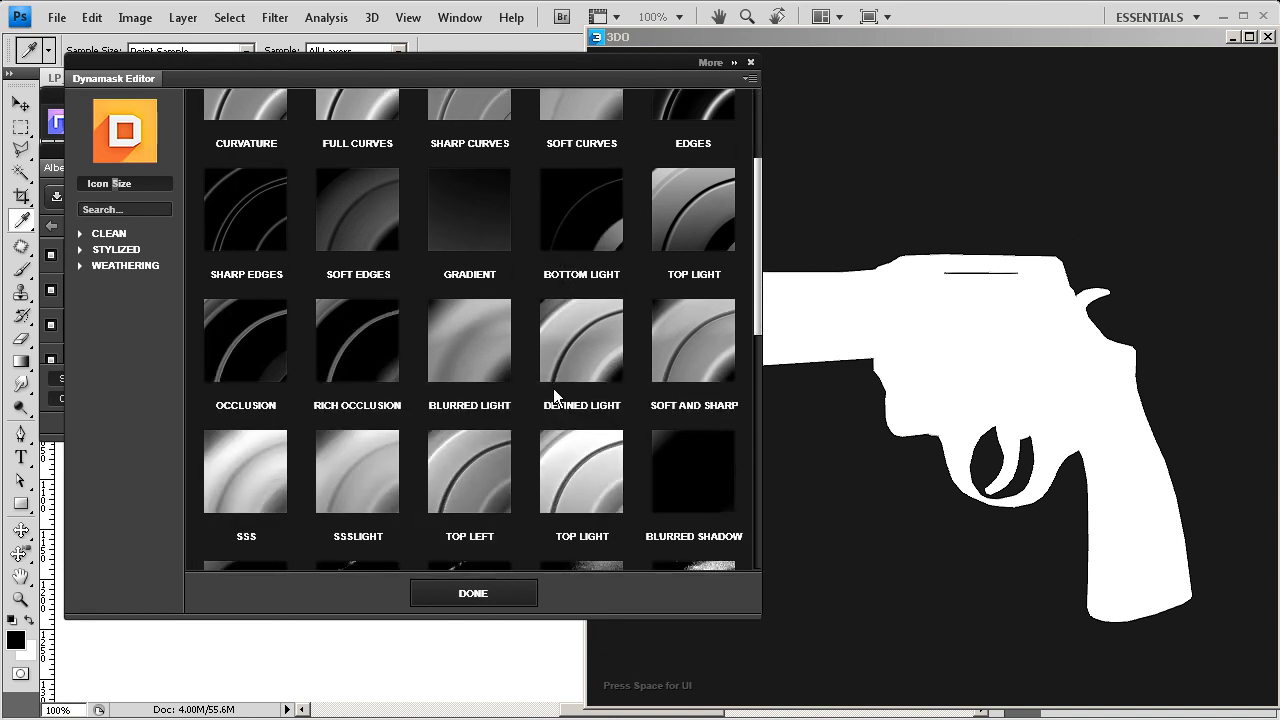
scroll(553, 388, "down", 3)
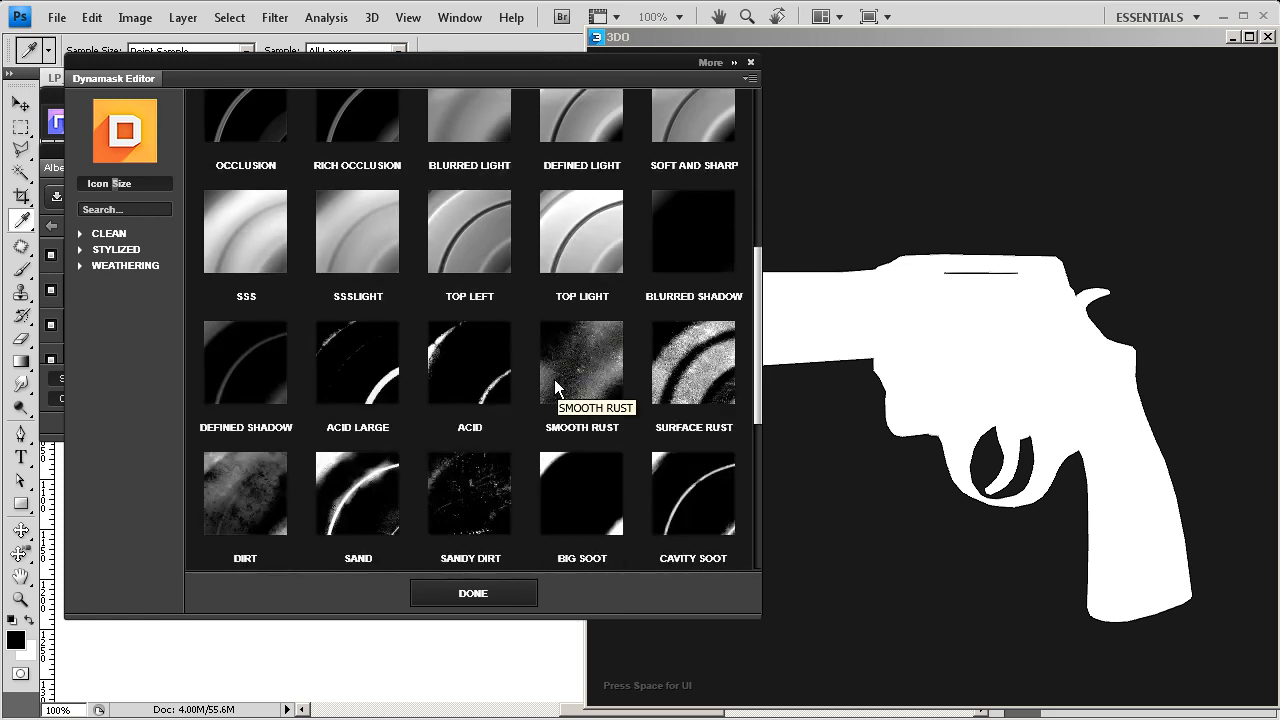
scroll(549, 402, "down", 1)
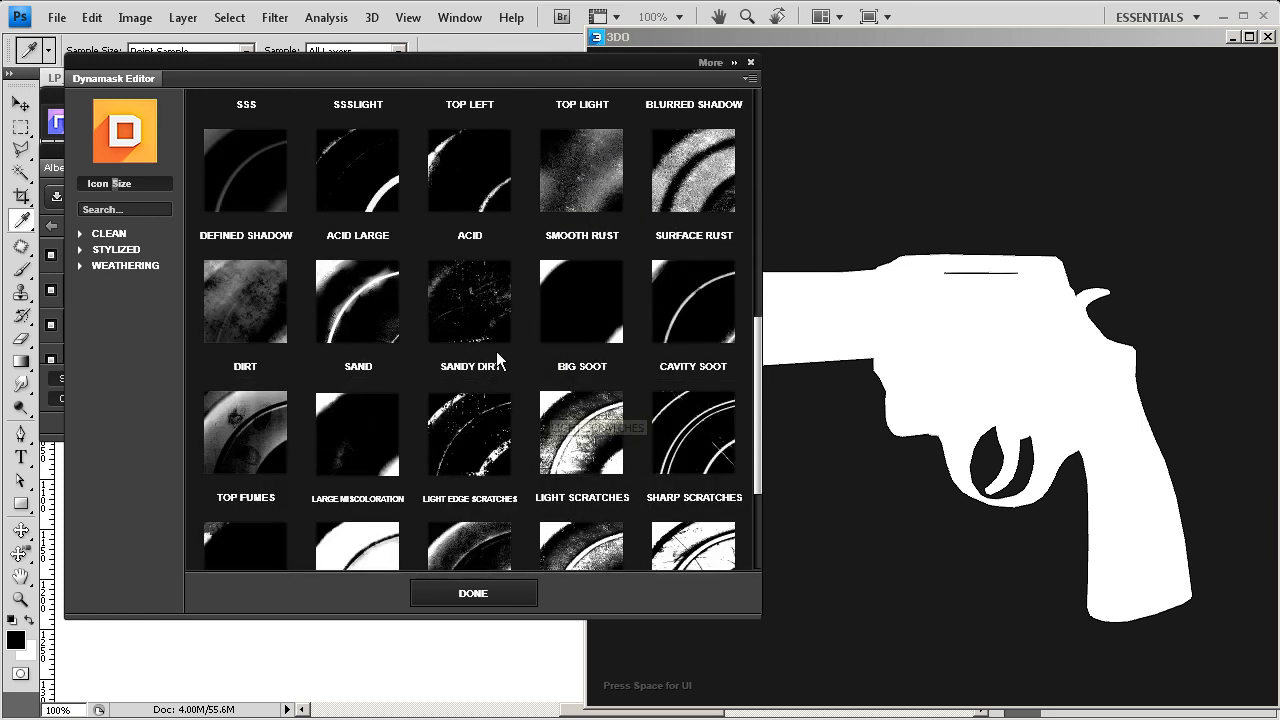
left_click(462, 299)
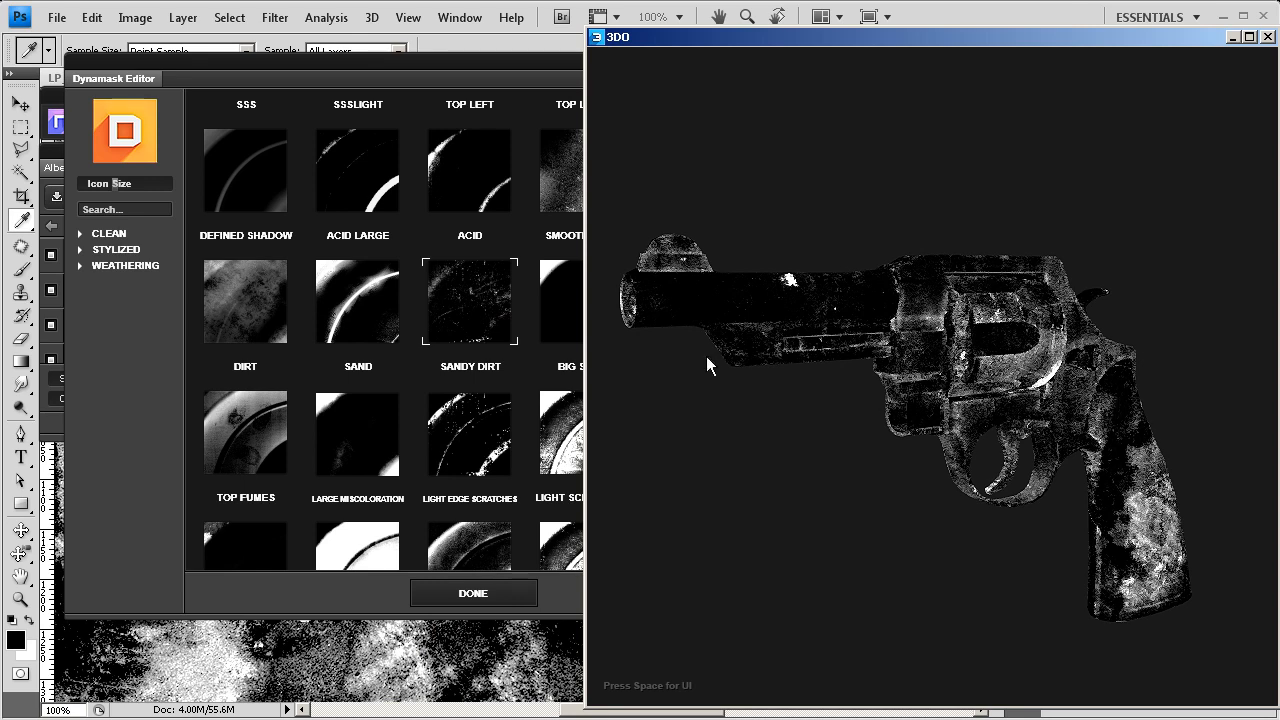
Step: Try the Light Edge Scratches and Light Scratches presets on the Dried Mud mask
left_click_drag(440, 58, 442, 87)
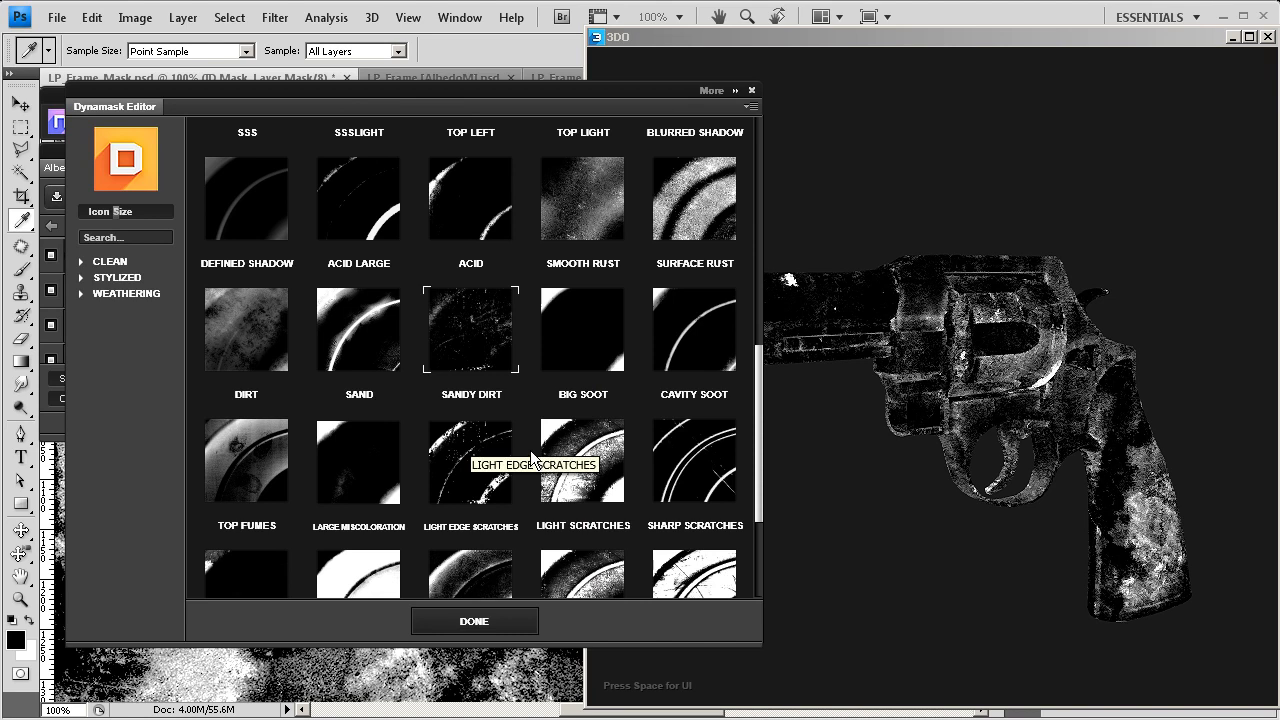
left_click(495, 476)
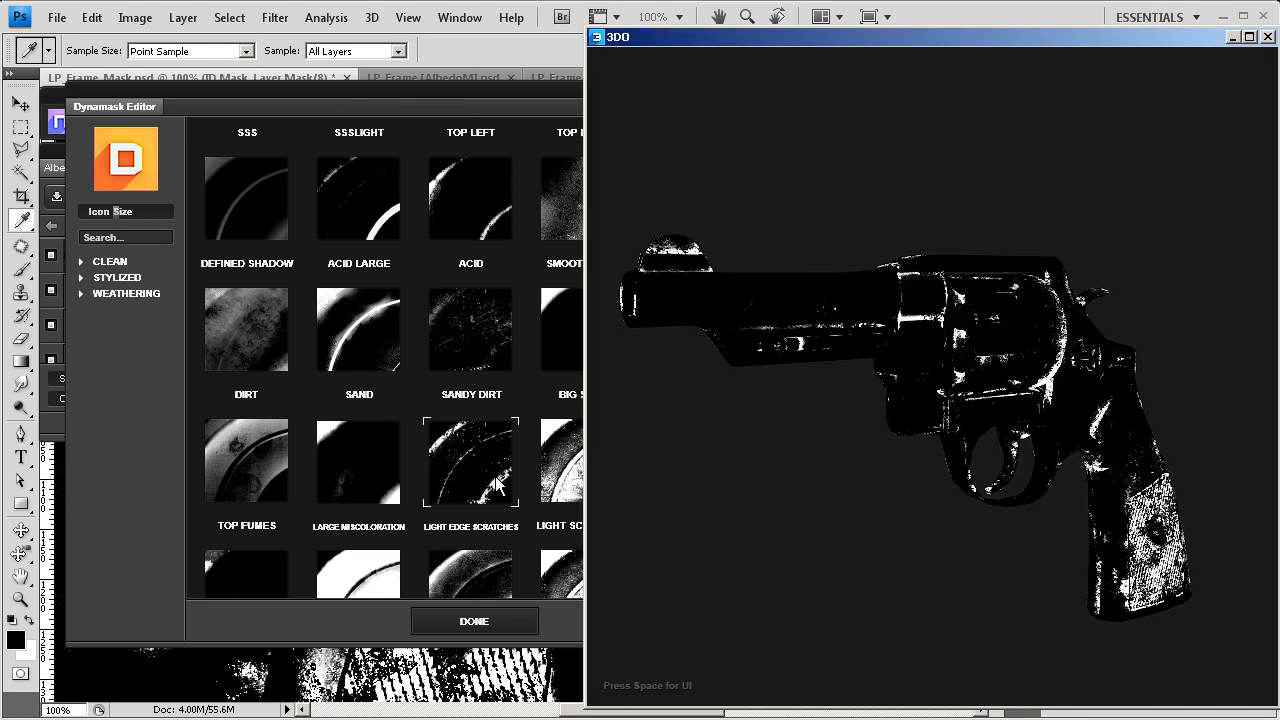
left_click(556, 463)
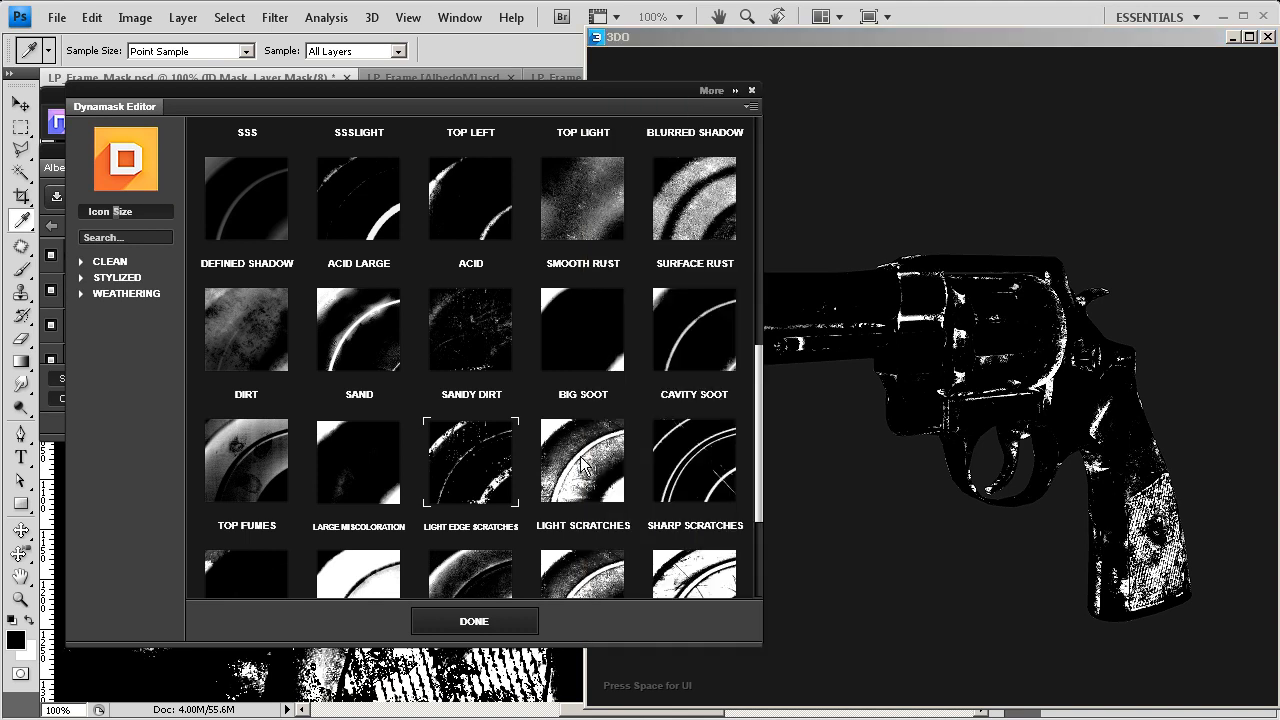
left_click(582, 460)
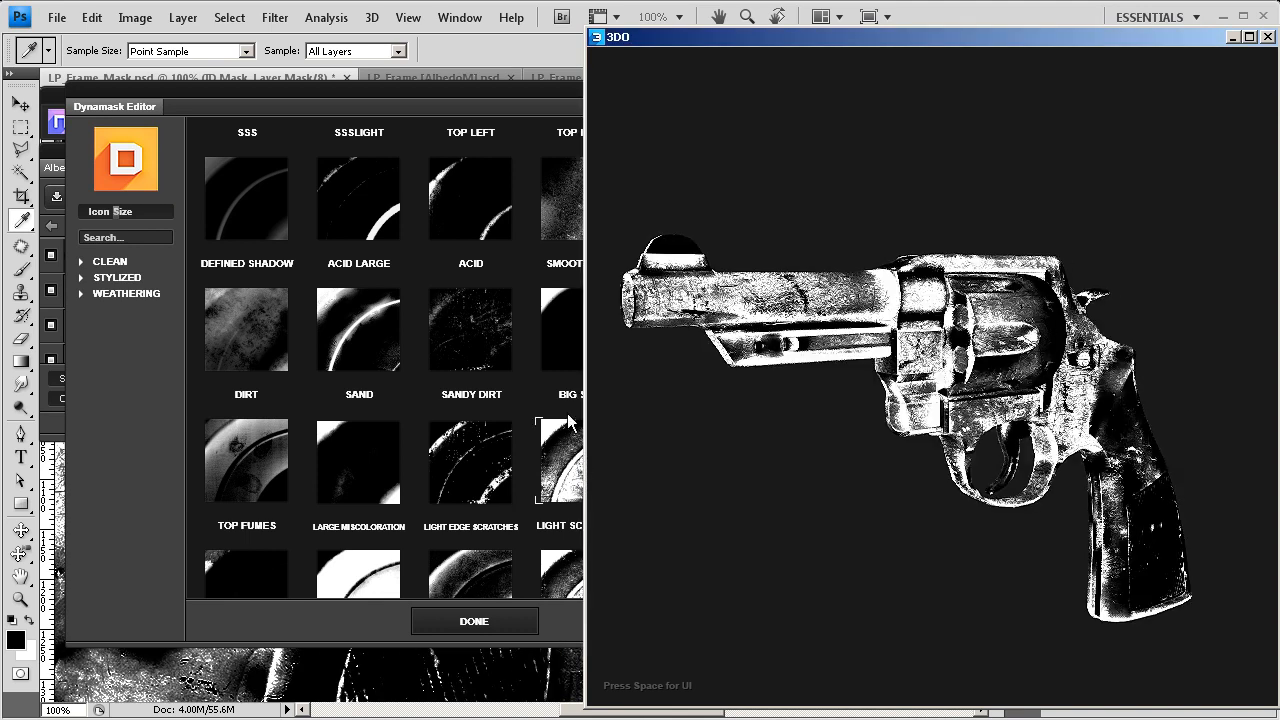
Step: Try the Edge Tarnish and Top Fumes presets on the mask and inspect the result on the revolver
left_click(504, 101)
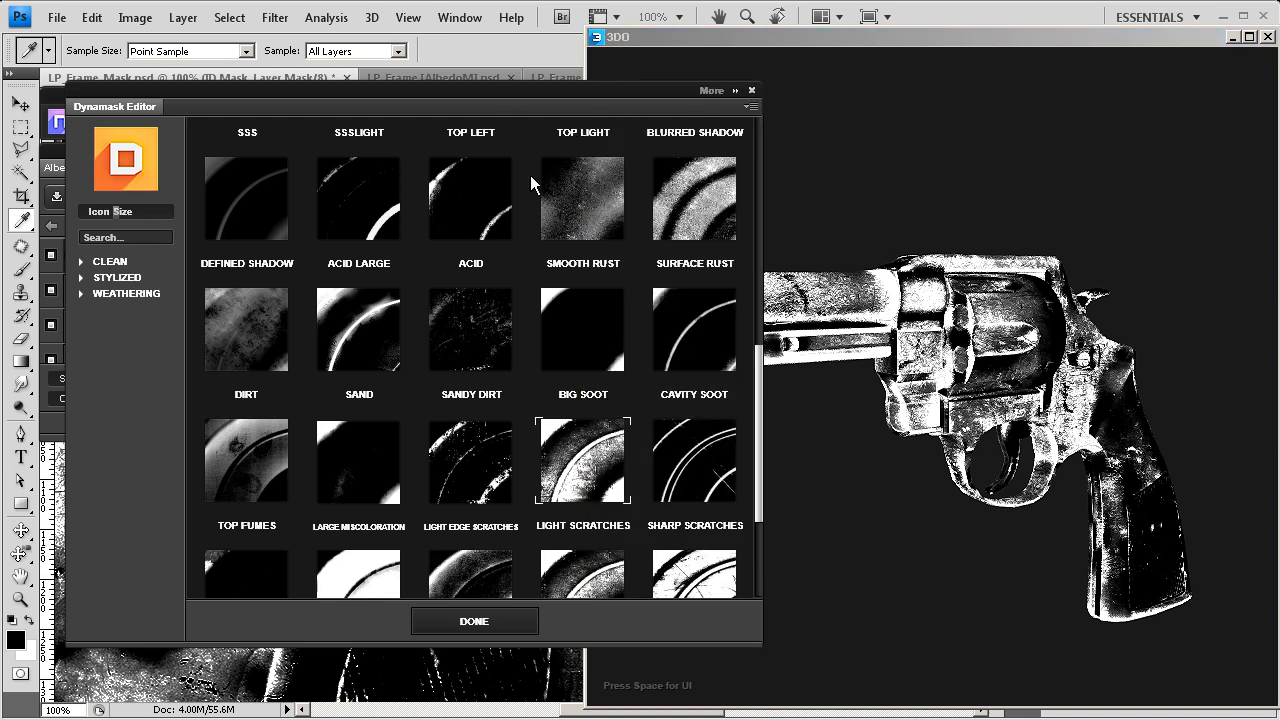
scroll(480, 425, "down", 1)
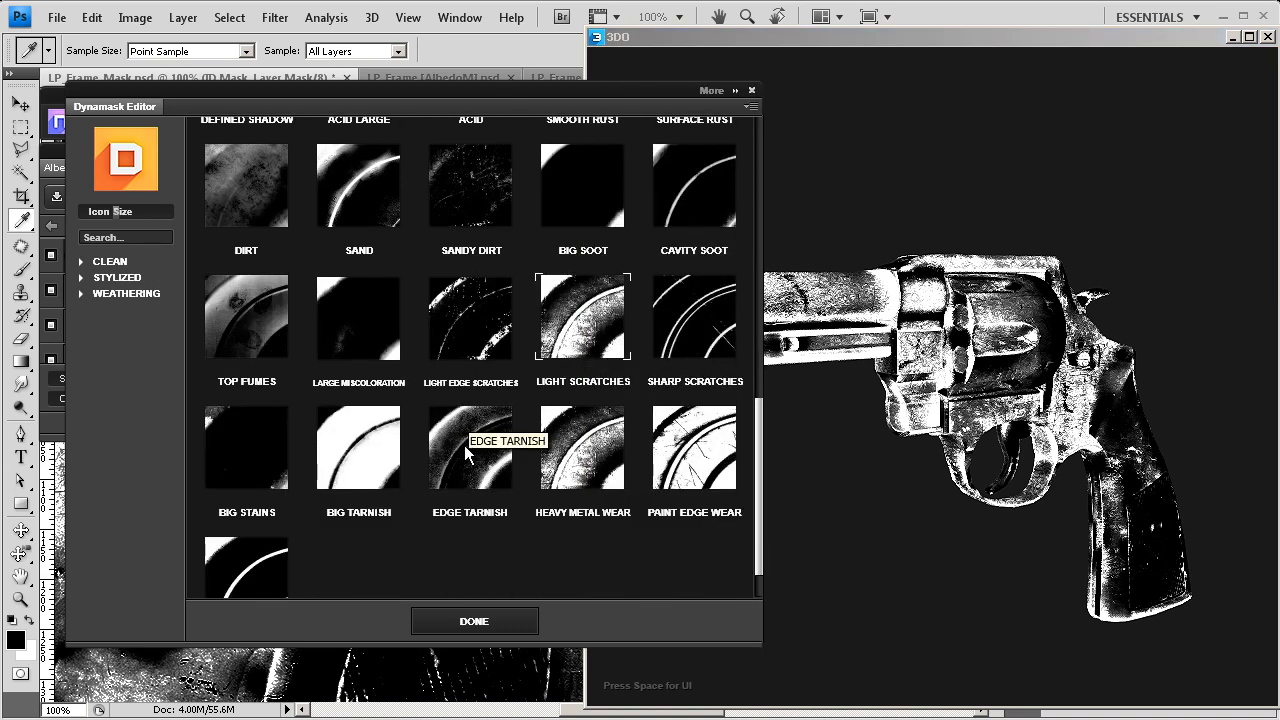
left_click(516, 450)
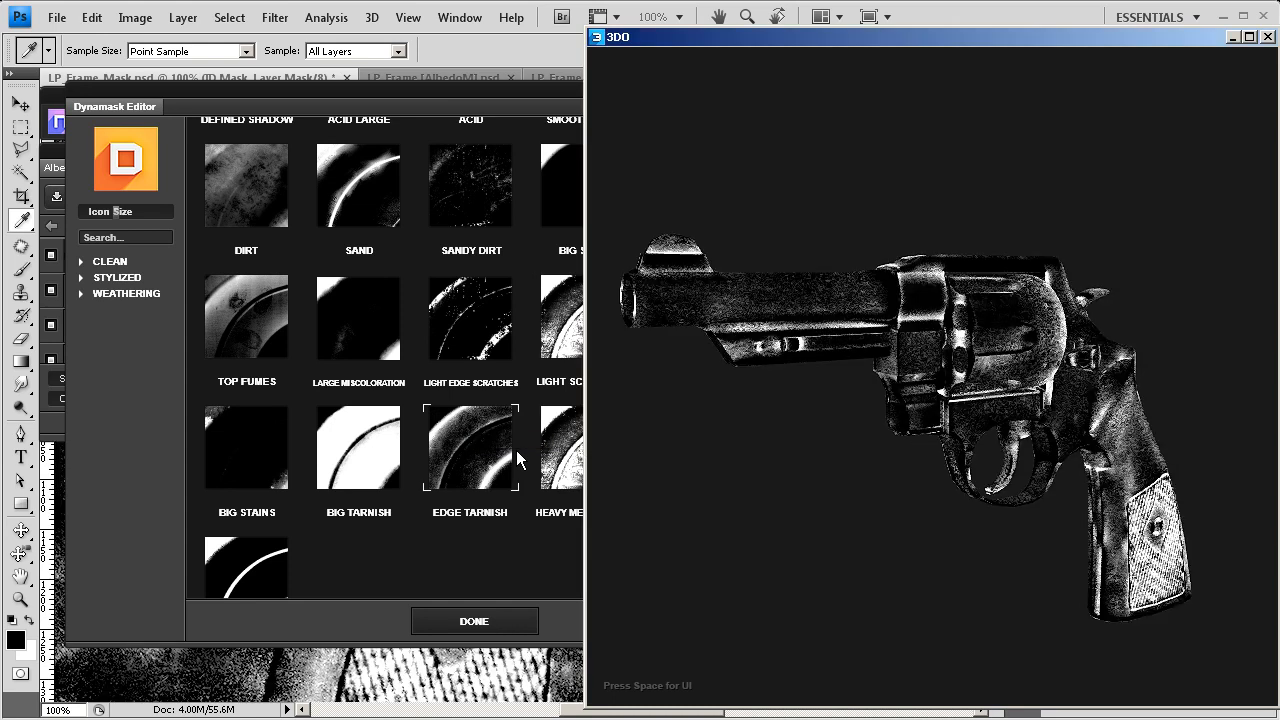
left_click(259, 319)
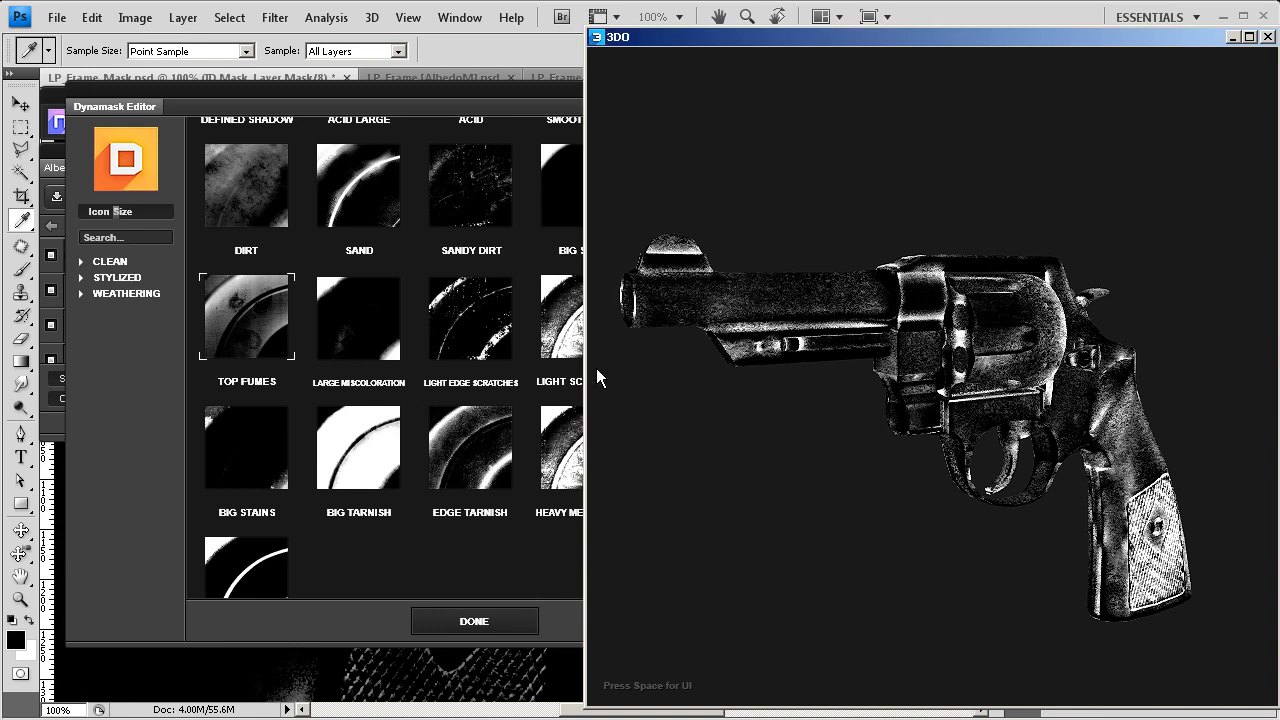
left_click_drag(864, 393, 930, 385)
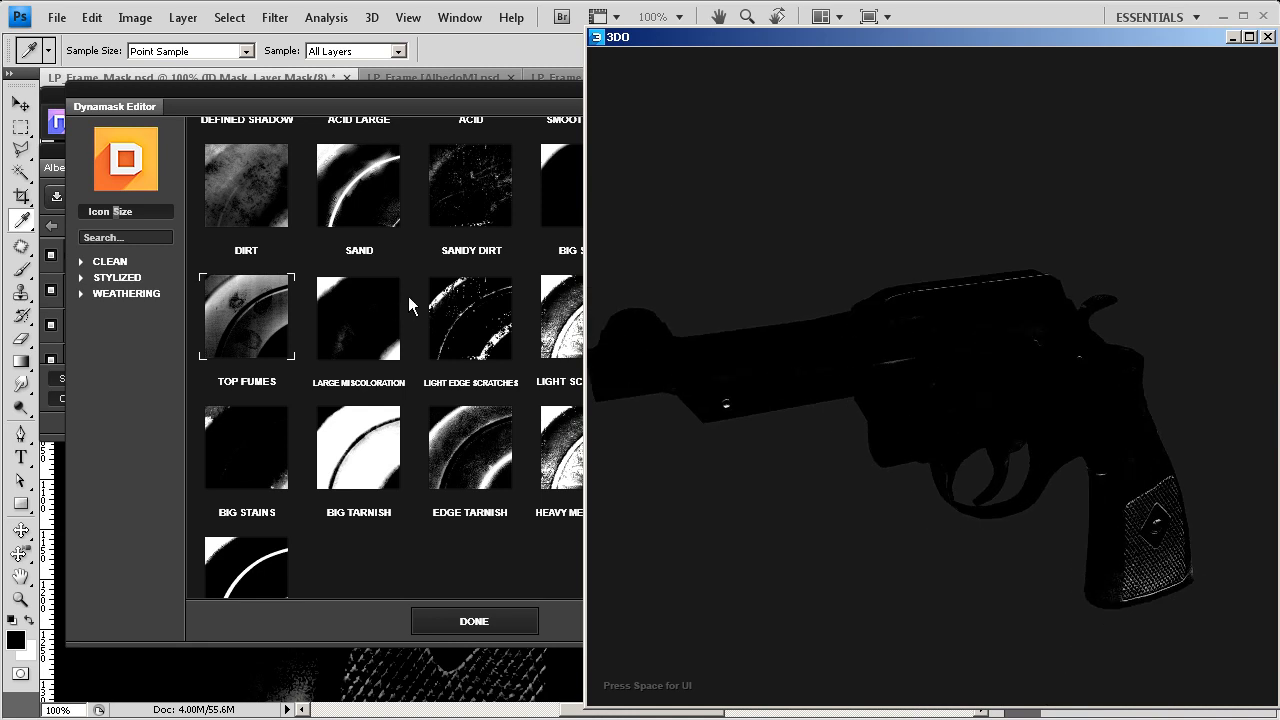
Step: Try the Dirt preset on the mask and check its coverage on the 3D model
left_click(405, 113)
scroll(414, 140, "up", 3)
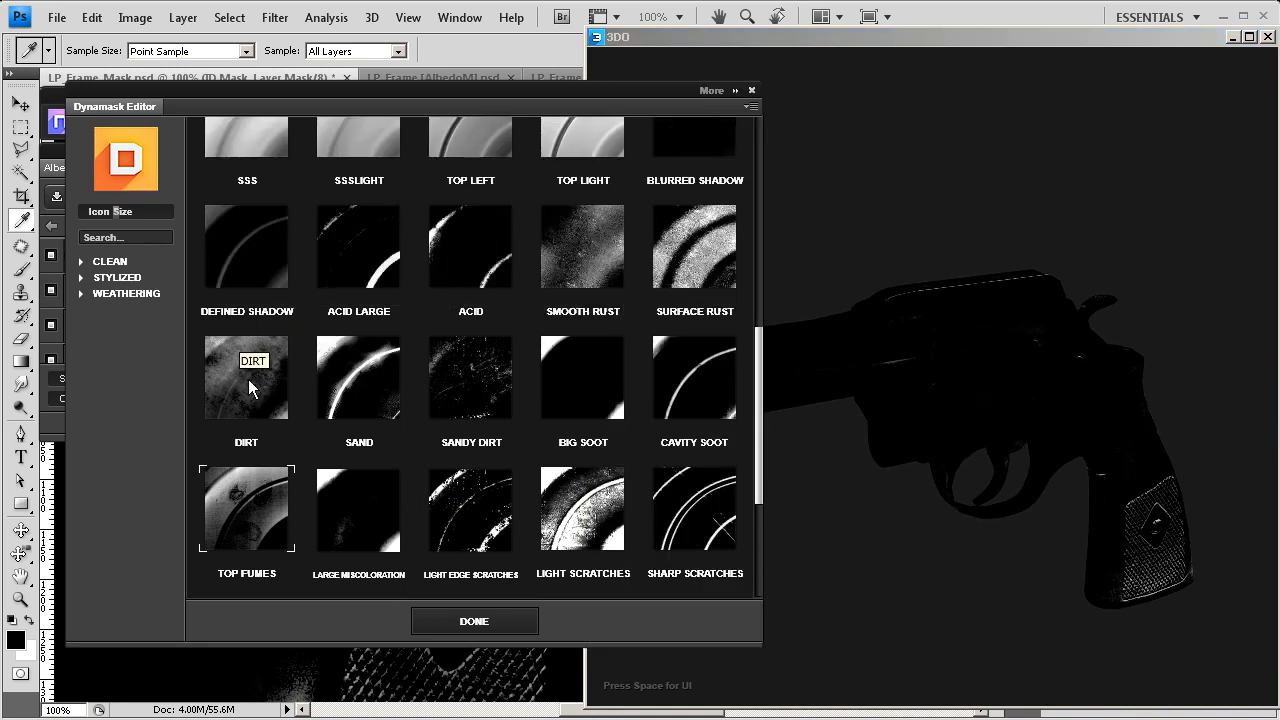
left_click(250, 388)
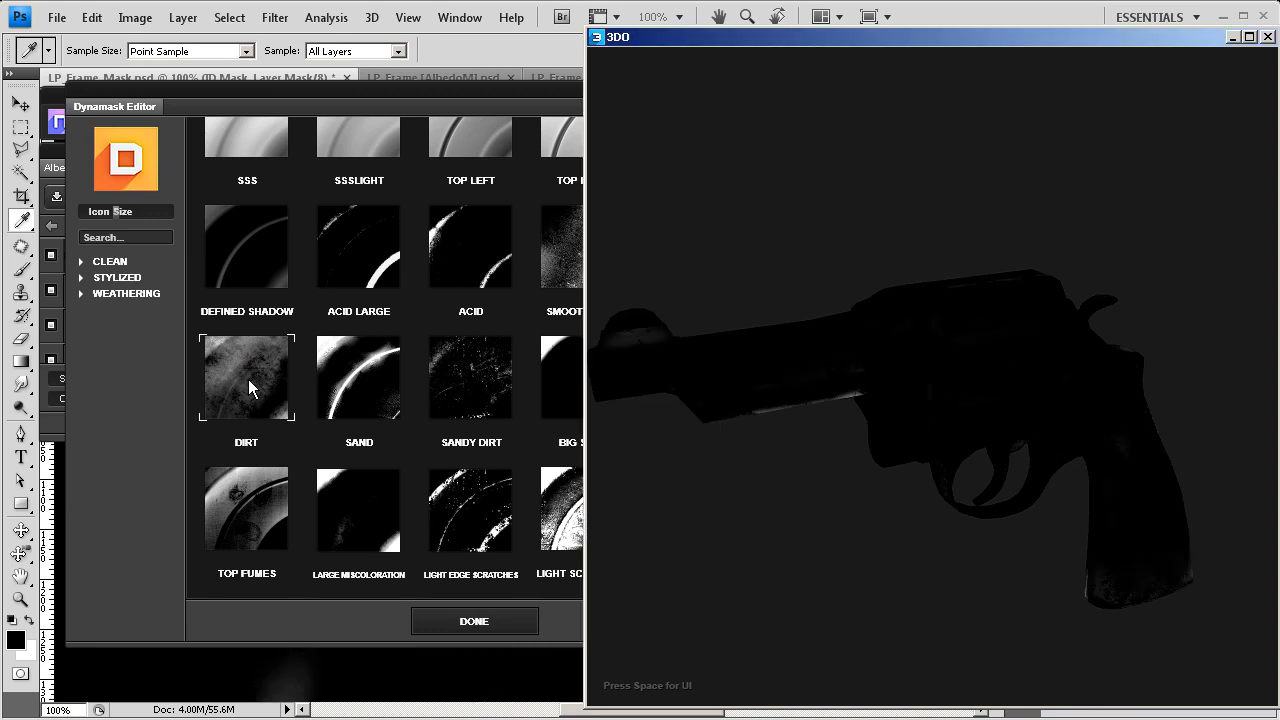
left_click_drag(841, 449, 888, 397)
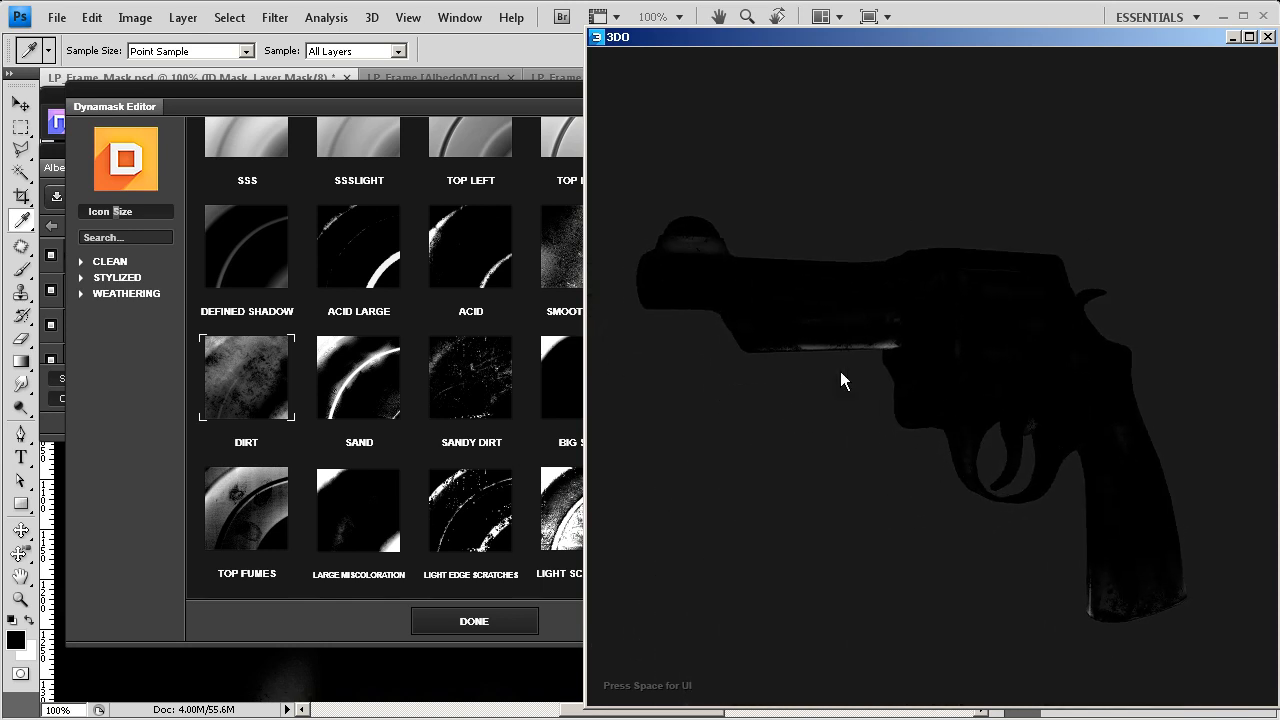
Step: Apply the Sandy Dirt preset to the Dried Mud mask again and finish the mask editing
left_click(384, 95)
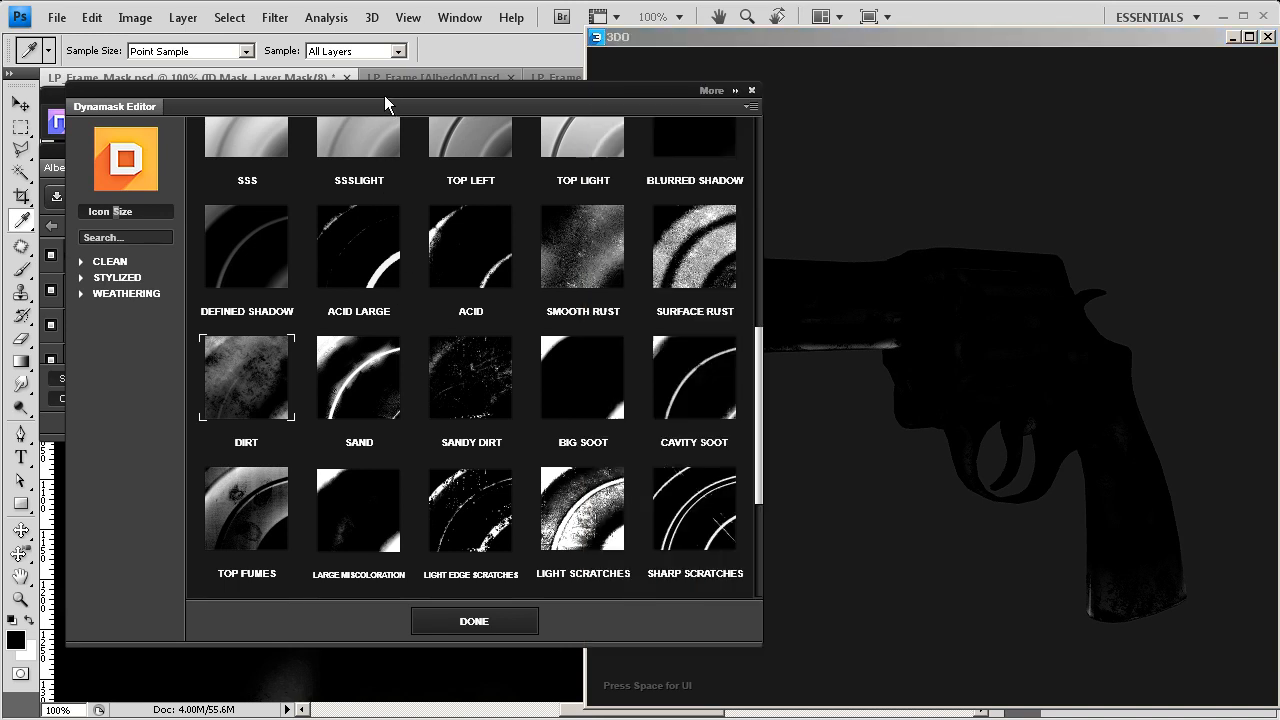
left_click(470, 378)
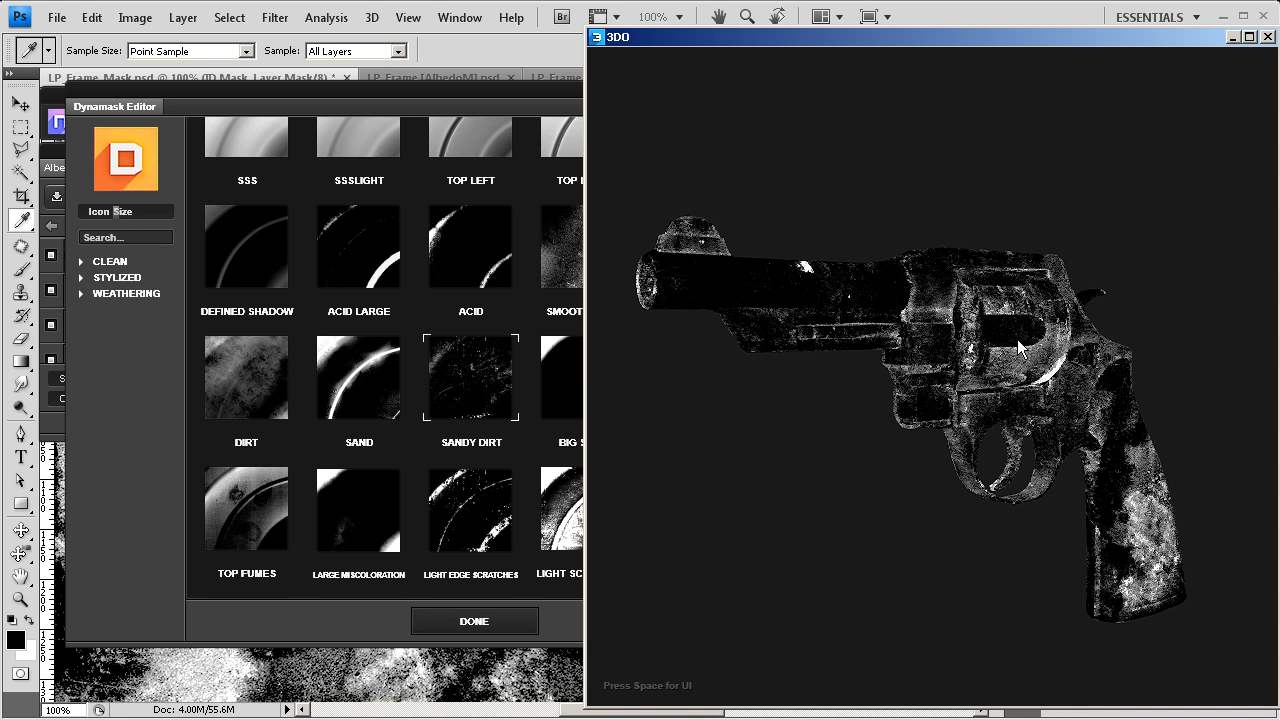
left_click(477, 89)
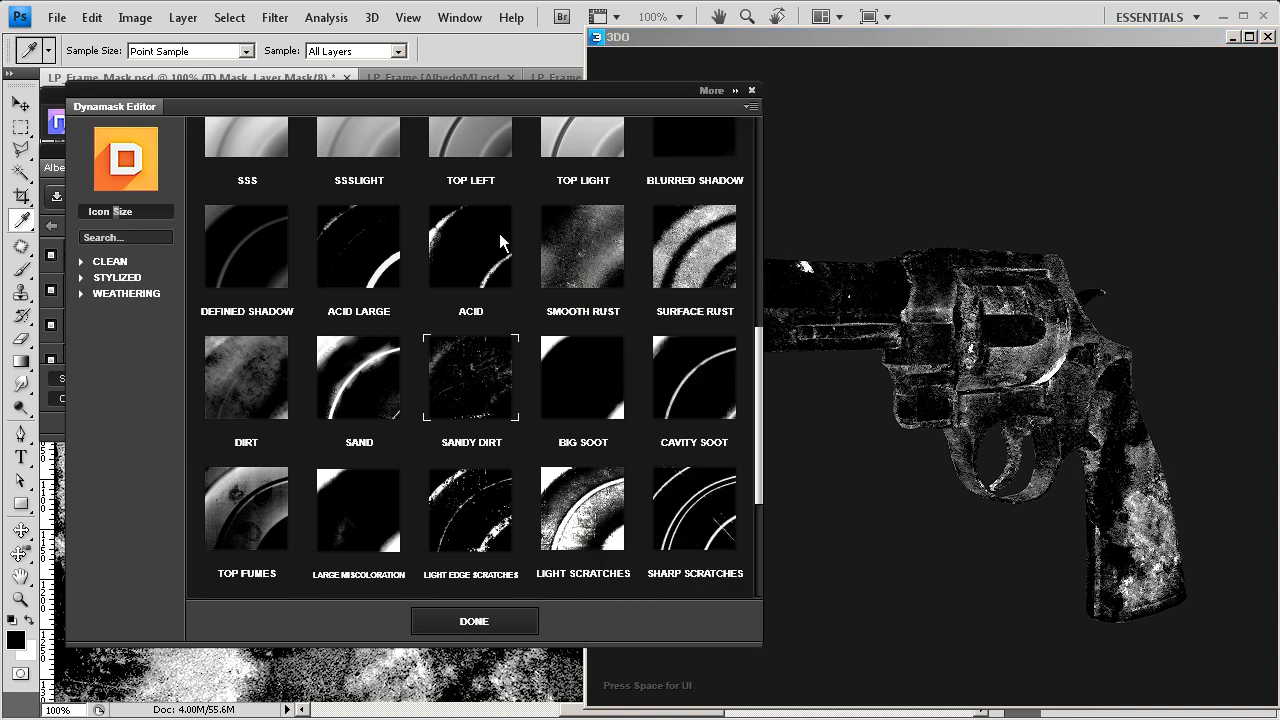
left_click(493, 622)
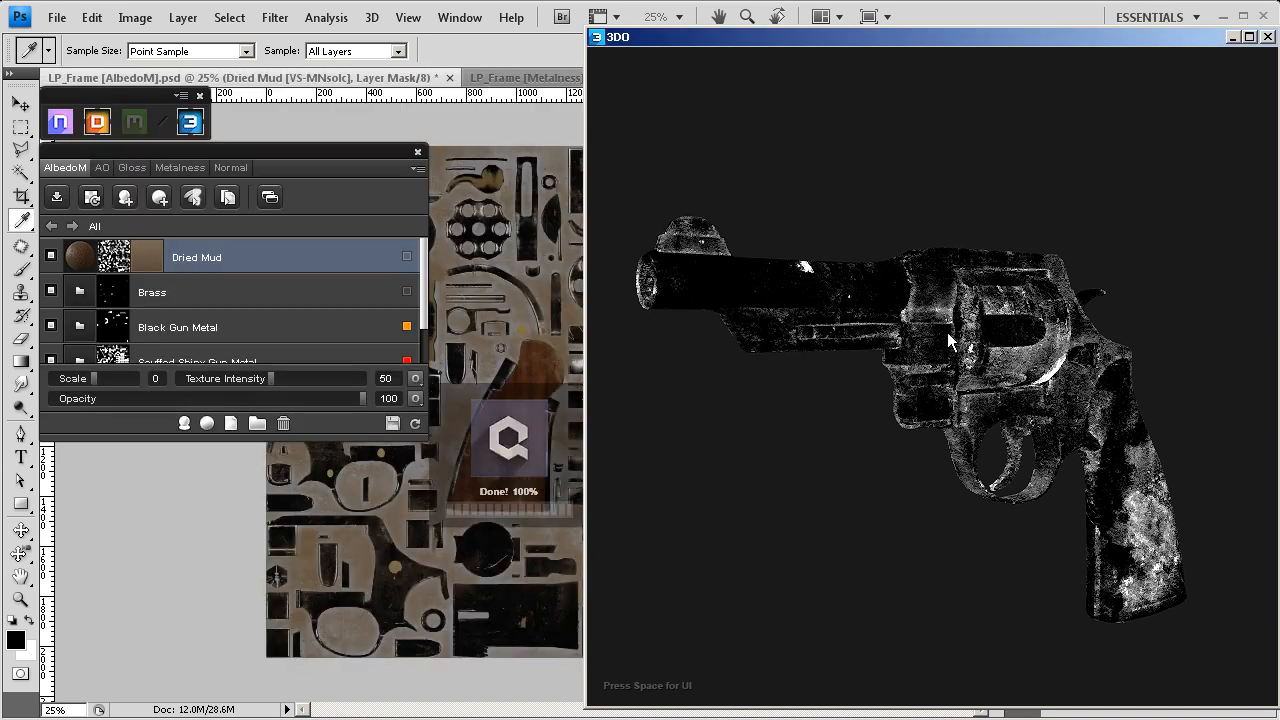
Step: Inspect the mud on the revolver up close and set the Dried Mud layer's texture scale to -1
left_click_drag(954, 360, 967, 404)
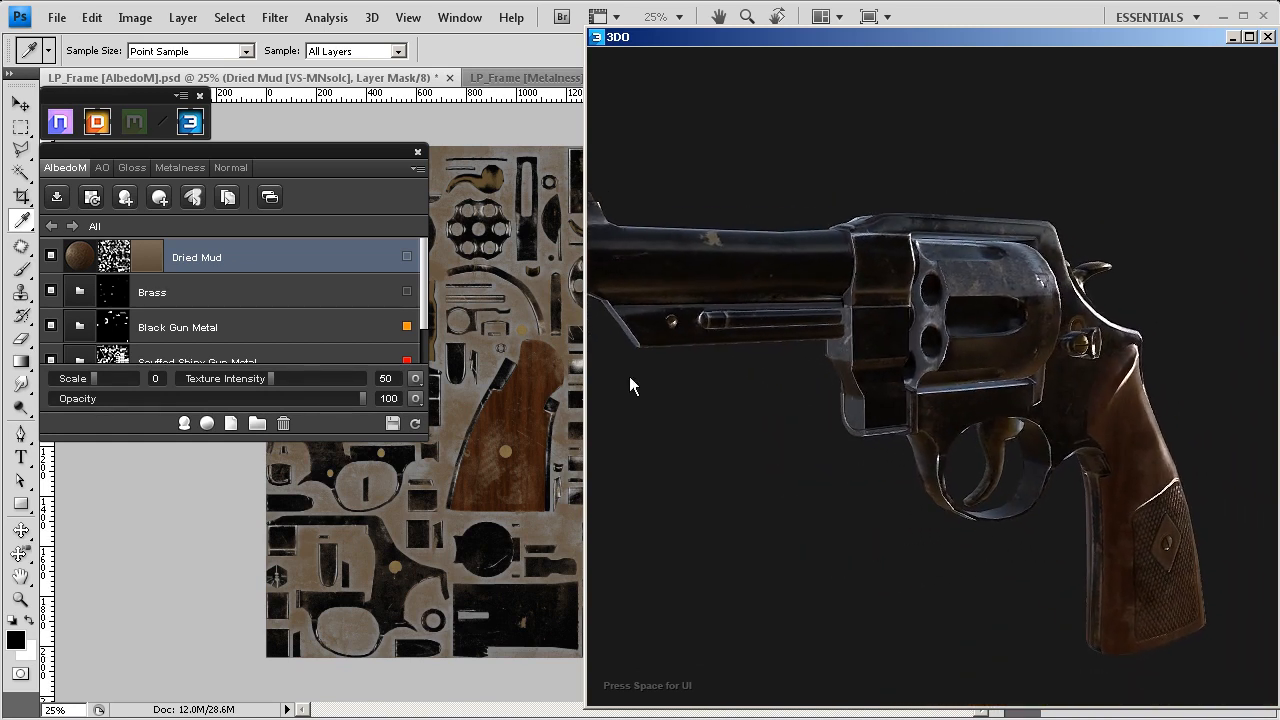
left_click(94, 381)
left_click_drag(92, 380, 90, 380)
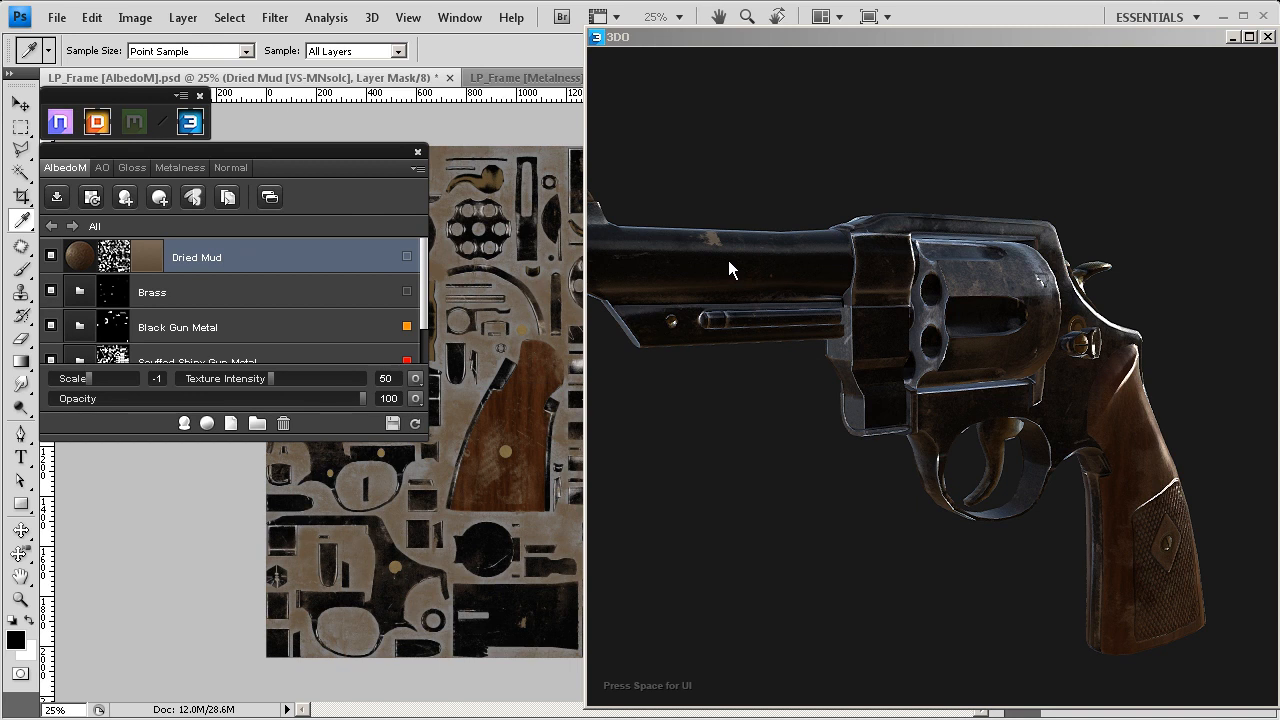
Step: Examine the dried mud on both sides of the revolver in the 3D preview
left_click_drag(853, 297, 1058, 331)
scroll(860, 365, "up", 5)
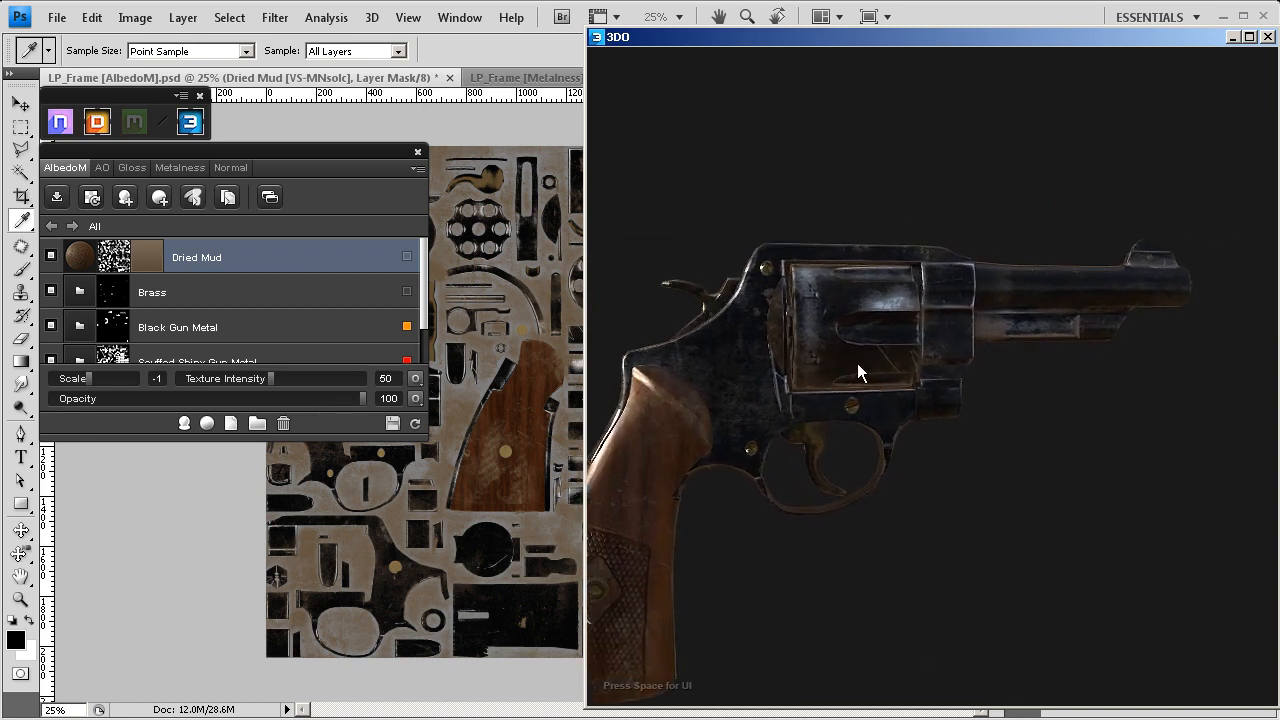
left_click_drag(860, 375, 767, 379)
left_click_drag(724, 511, 935, 338)
left_click_drag(897, 348, 931, 370)
left_click_drag(1049, 404, 1003, 396)
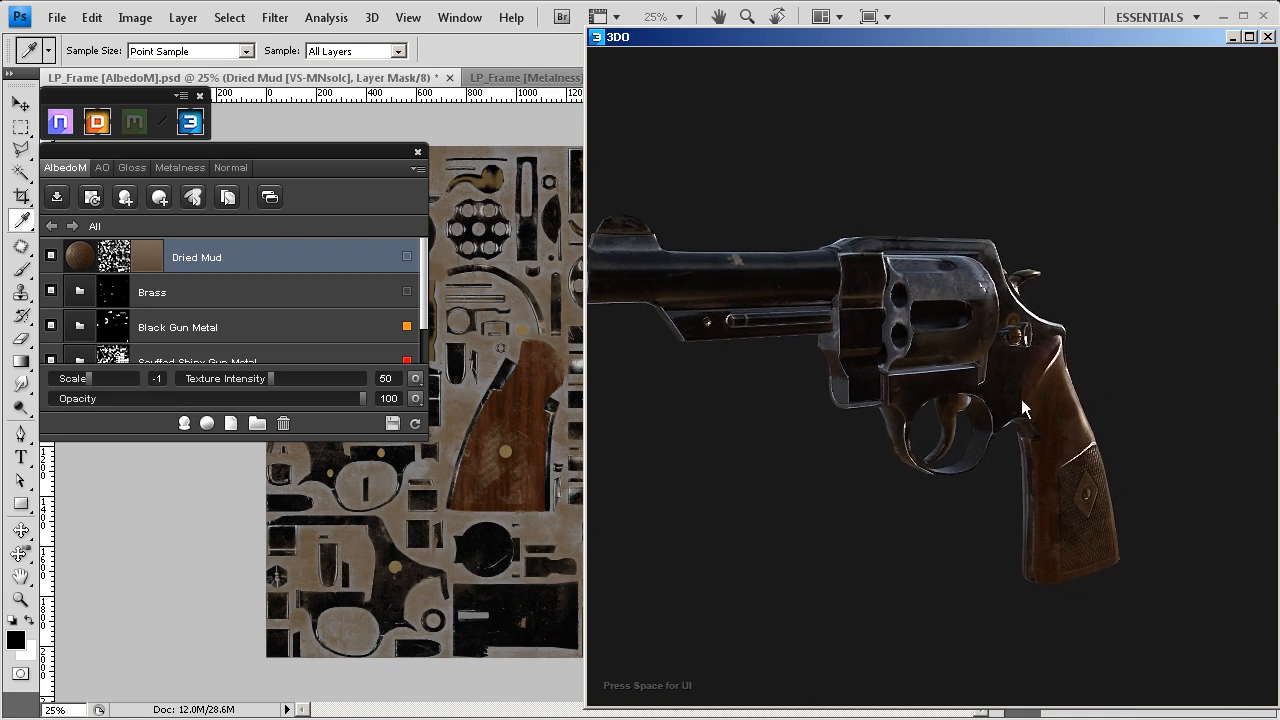
left_click_drag(718, 325, 828, 378)
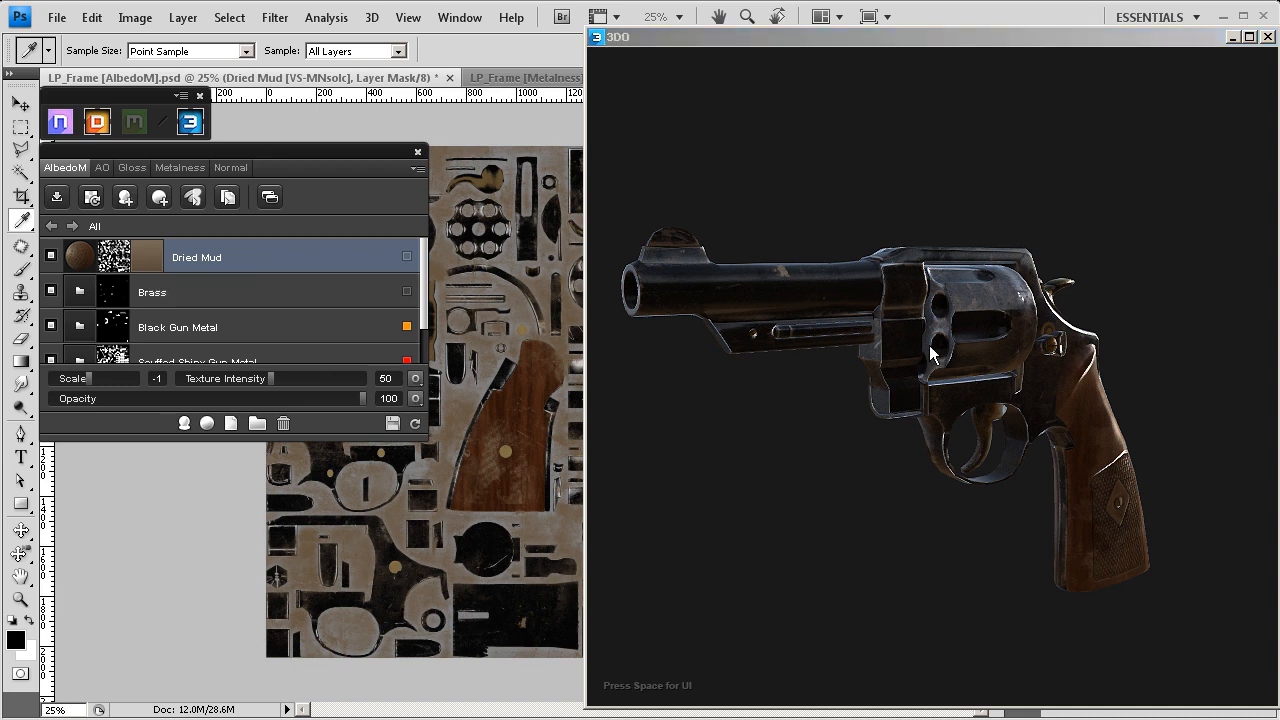
Step: Check the weathered revolver's overall look from slightly different angles in the 3D preview
mouse_move(929, 345)
left_mouse_down()
mouse_move(886, 347)
mouse_move(995, 362)
mouse_move(936, 361)
left_mouse_up()
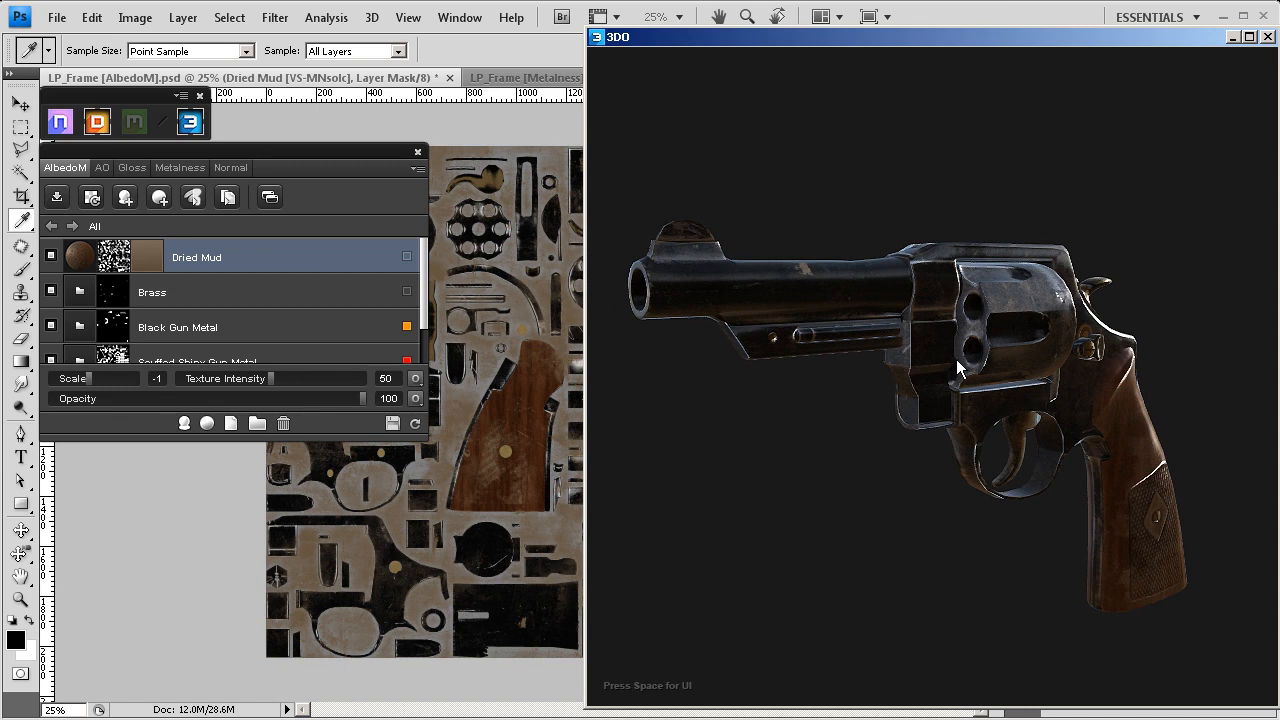
left_click_drag(956, 359, 946, 361)
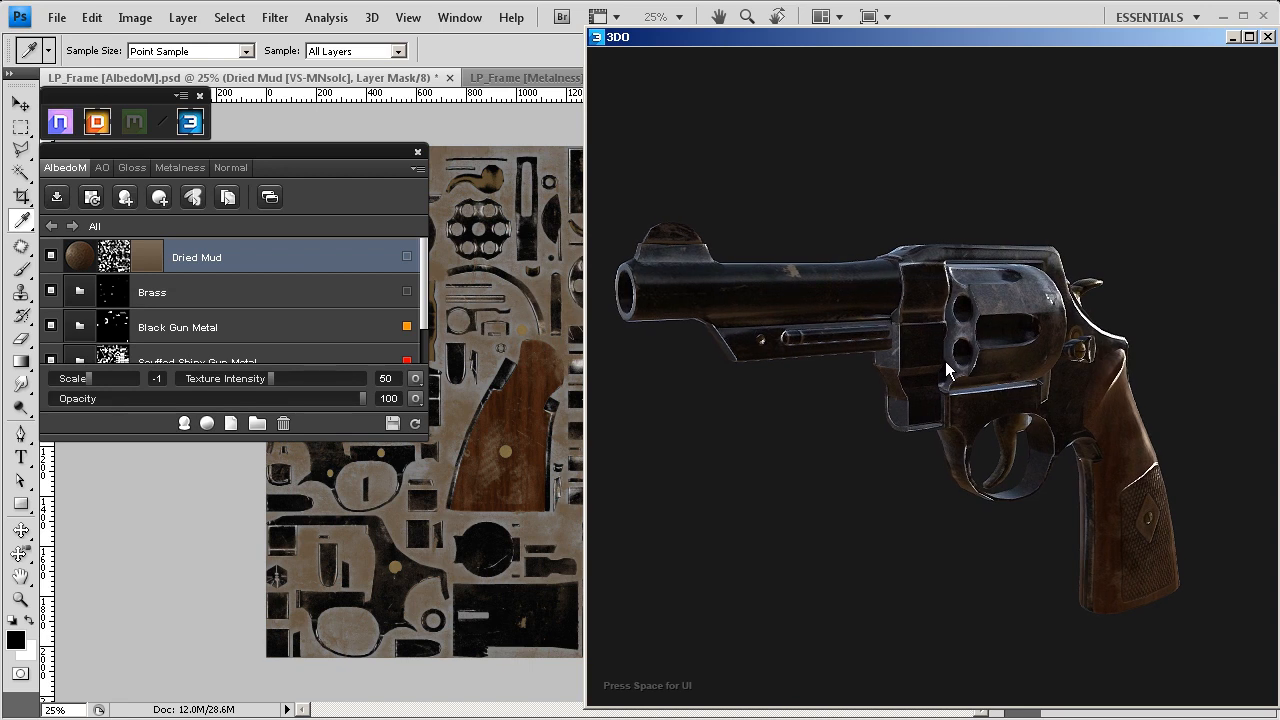
left_click_drag(945, 361, 973, 353)
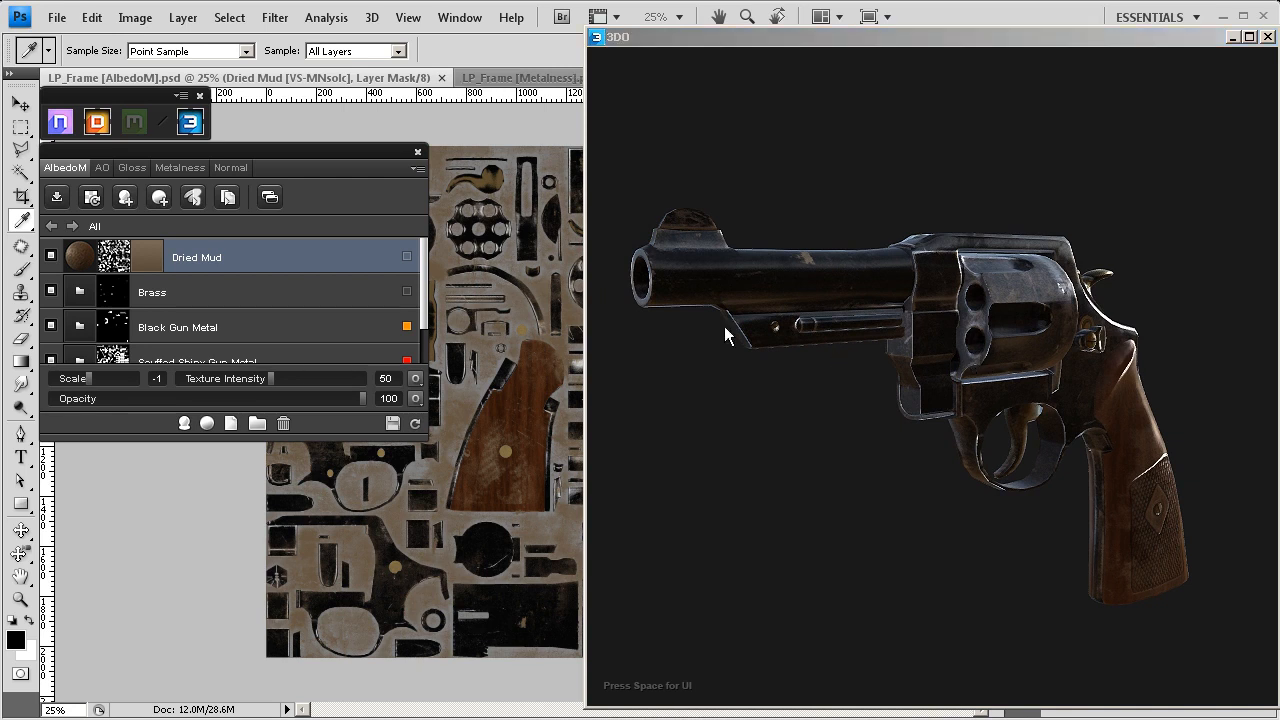
Step: Bring up the exporter and set the map file name to LP_Revolver with the _M suffix
left_click(57, 200)
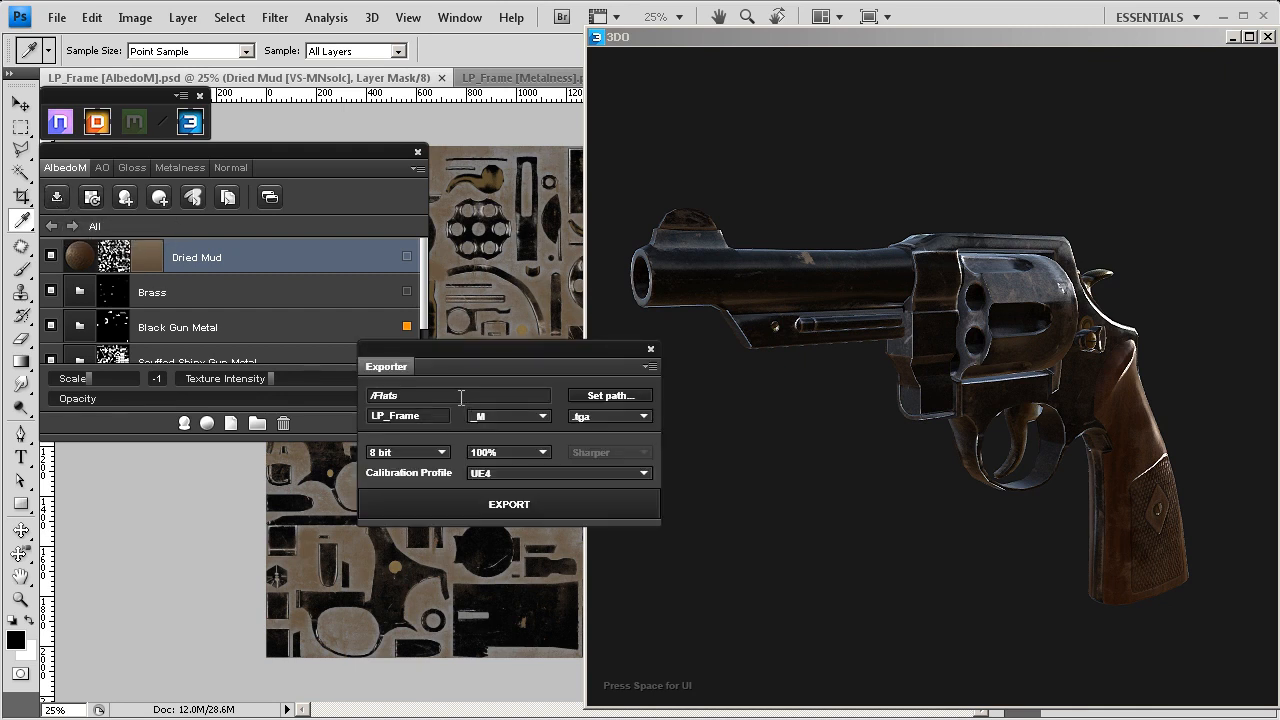
double_click(434, 416)
left_click_drag(430, 416, 389, 417)
type("REvolv")
key("BackSpace")
key("BackSpace")
key("BackSpace")
key("BackSpace")
key("BackSpace")
type("evolver")
left_click(515, 418)
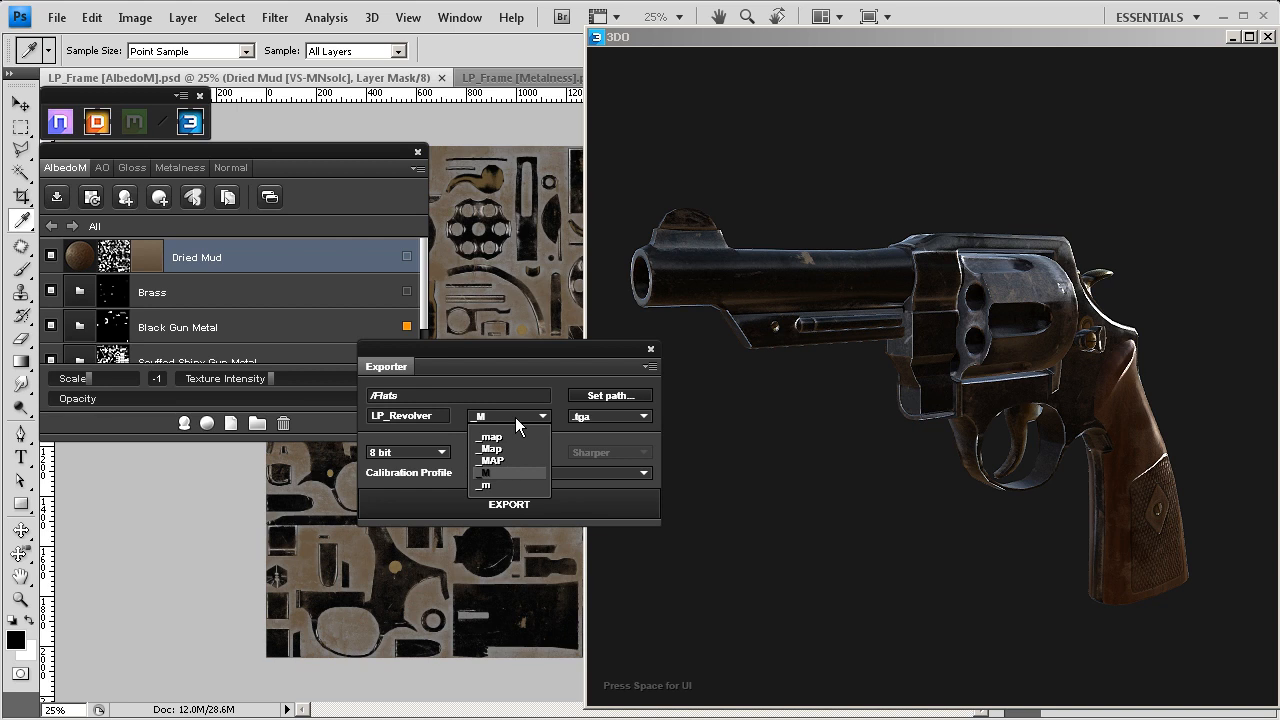
left_click(487, 472)
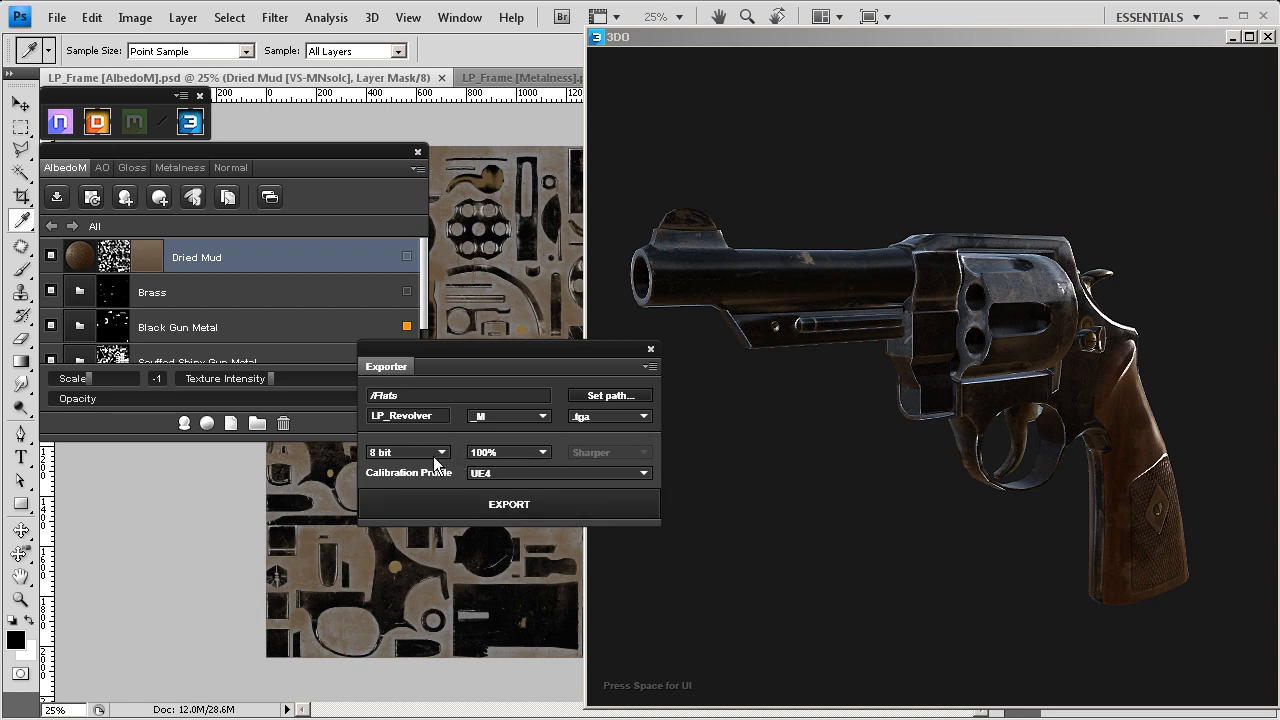
Step: Set the export path to the game weapons project folder and export the maps as 8 bit .tga at 100% with the UE4 profile
left_click(602, 396)
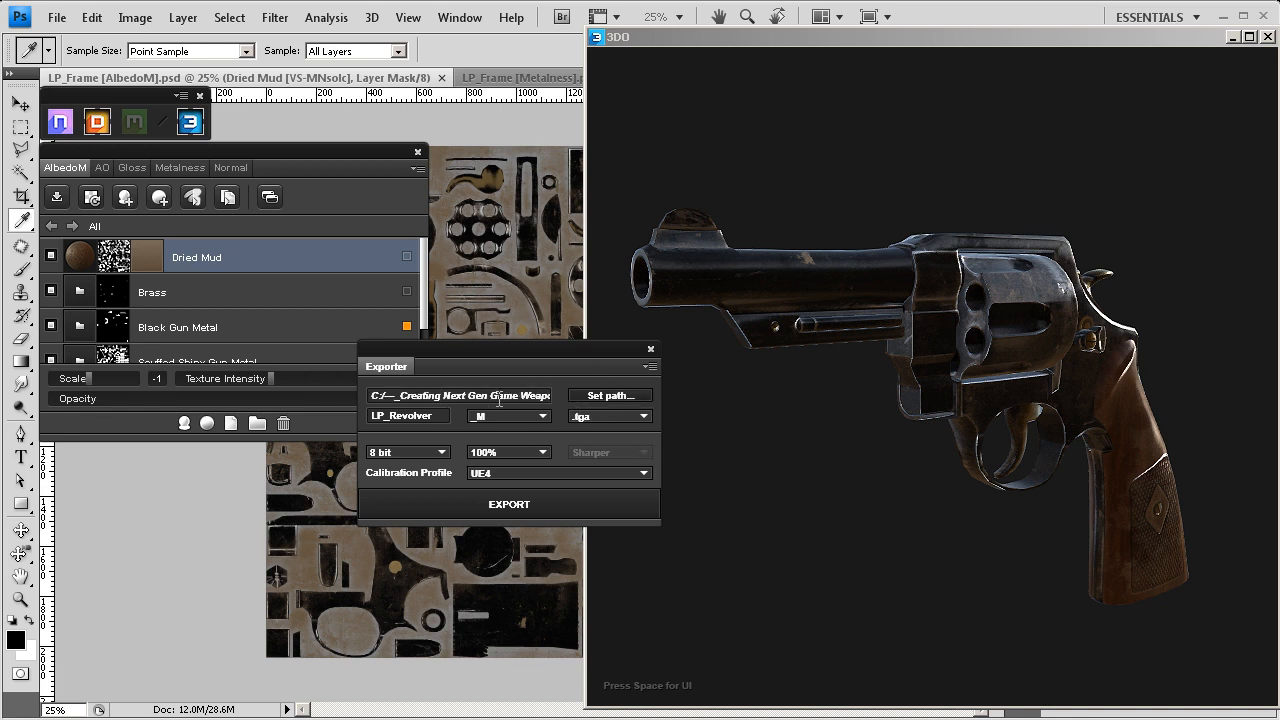
left_click(528, 502)
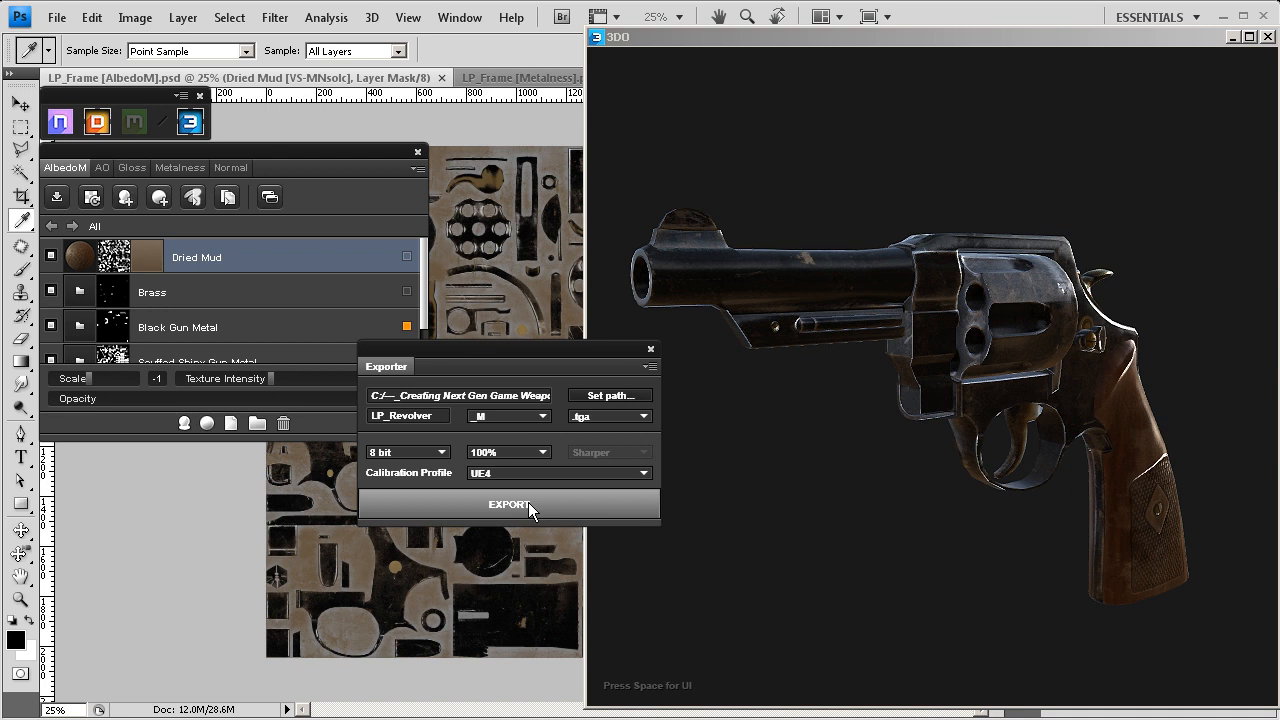
left_click(528, 502)
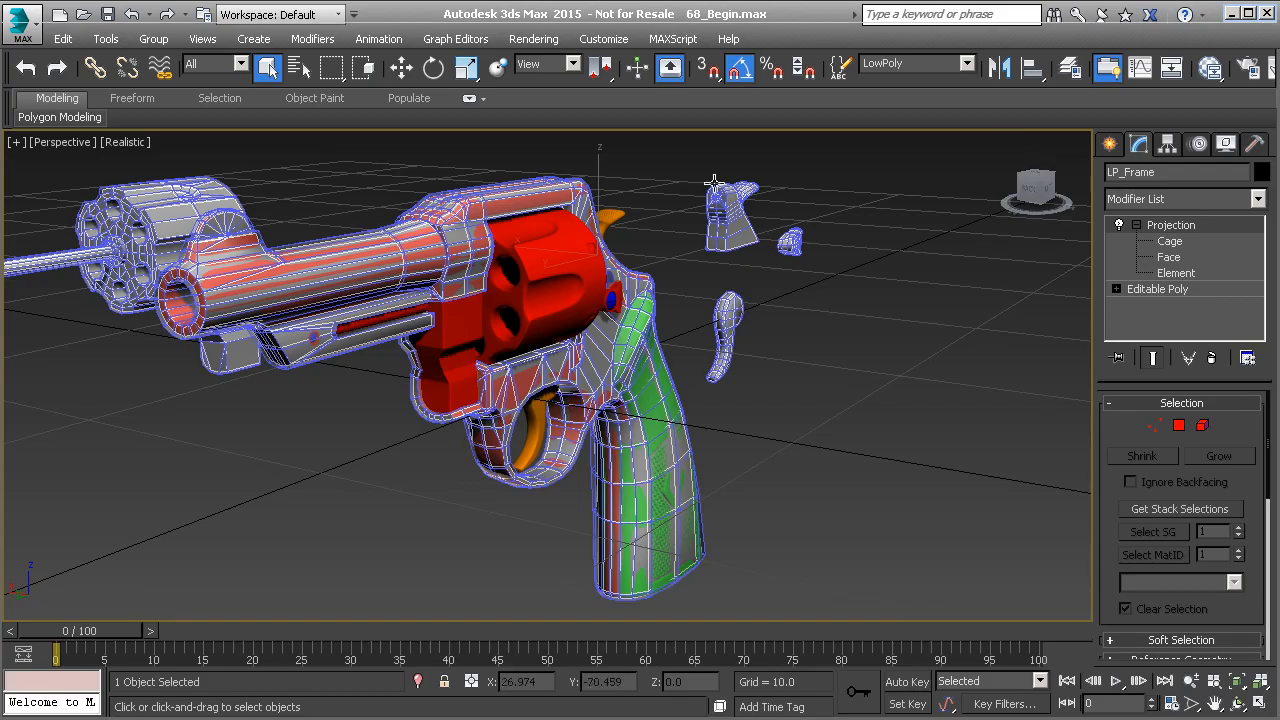
Step: Switch to 3ds Max and bring up the 71_End.max scene with the untextured revolver
mouse_move(634, 183)
left_mouse_down()
mouse_move(660, 252)
mouse_move(614, 188)
left_mouse_up()
scroll(645, 350, "down", 5)
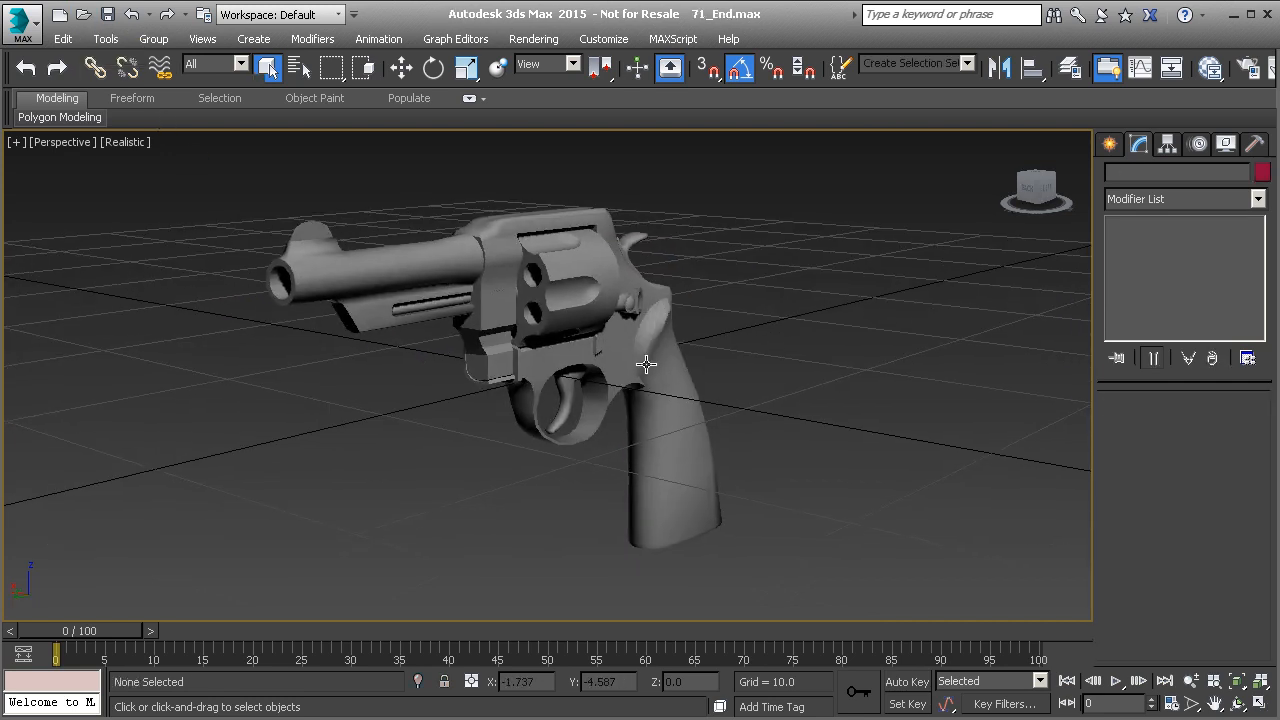
left_click_drag(643, 369, 645, 392)
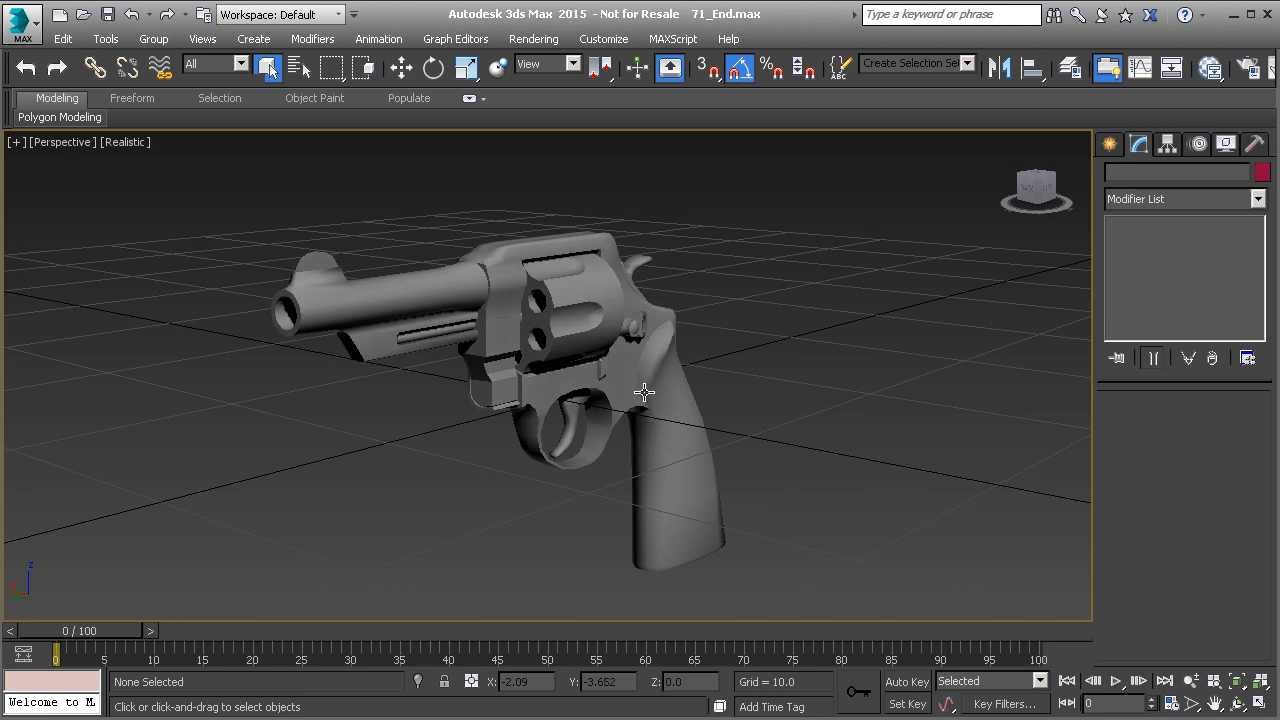
Step: Assign the bitmap LP_Revolver_A.tga to the Diffuse Color of Material #261 in the Slate Material Editor
key("m")
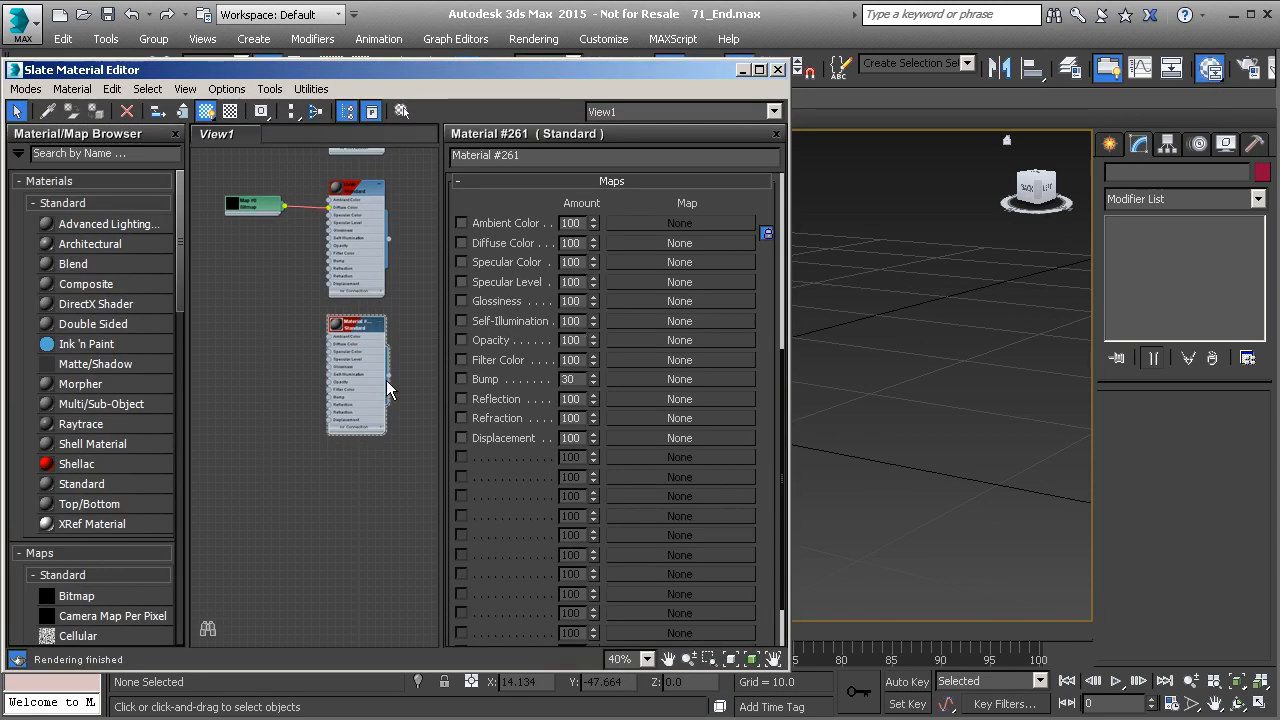
scroll(358, 368, "up", 3)
scroll(356, 362, "up", 3)
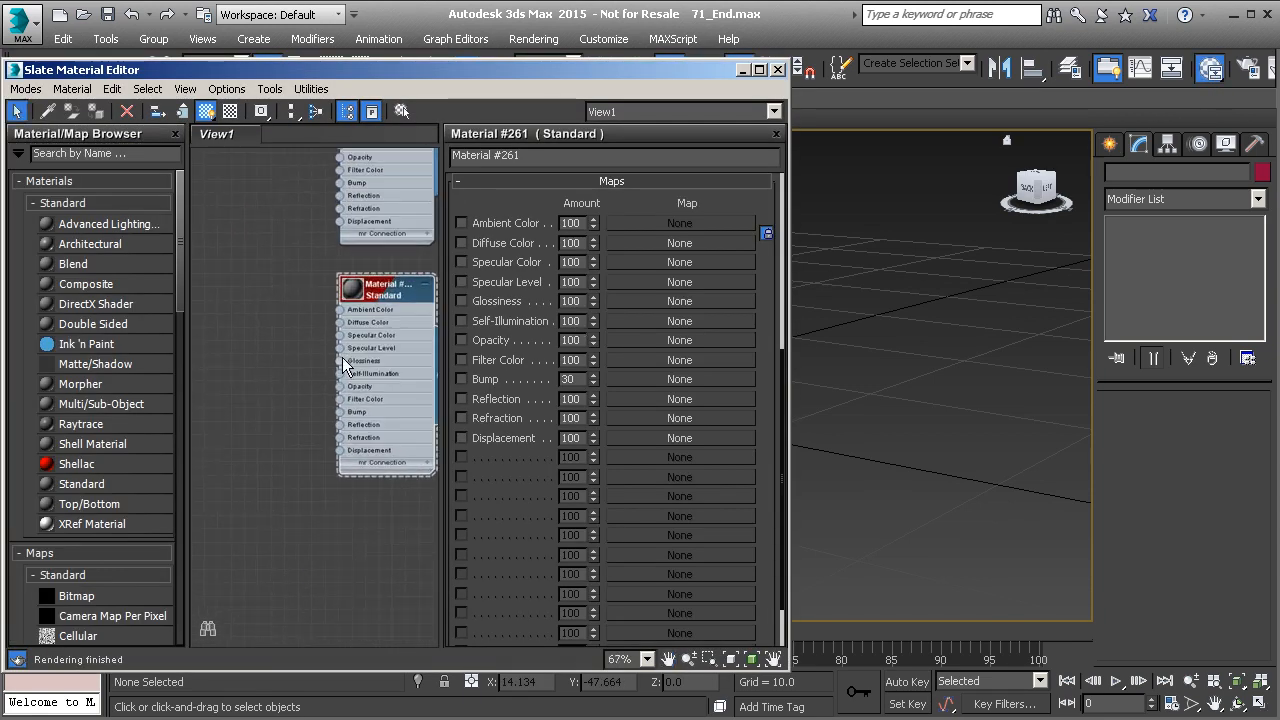
double_click(341, 318)
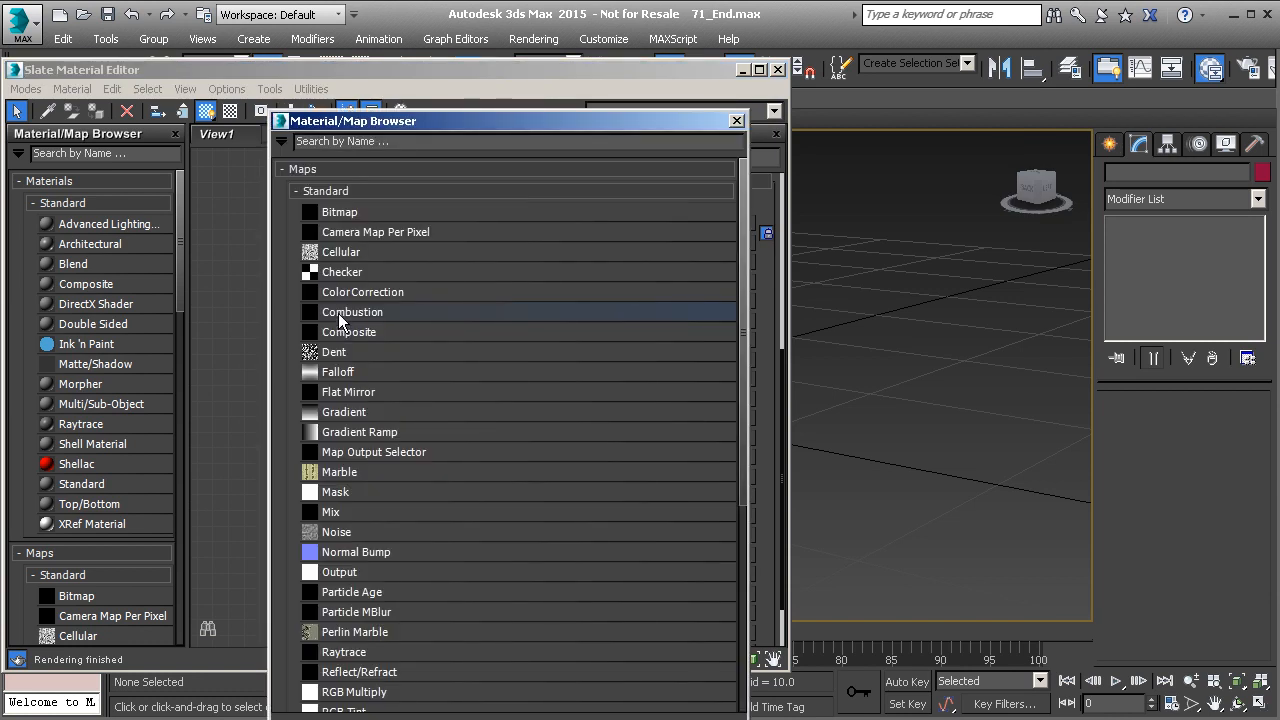
left_click_drag(368, 125, 372, 64)
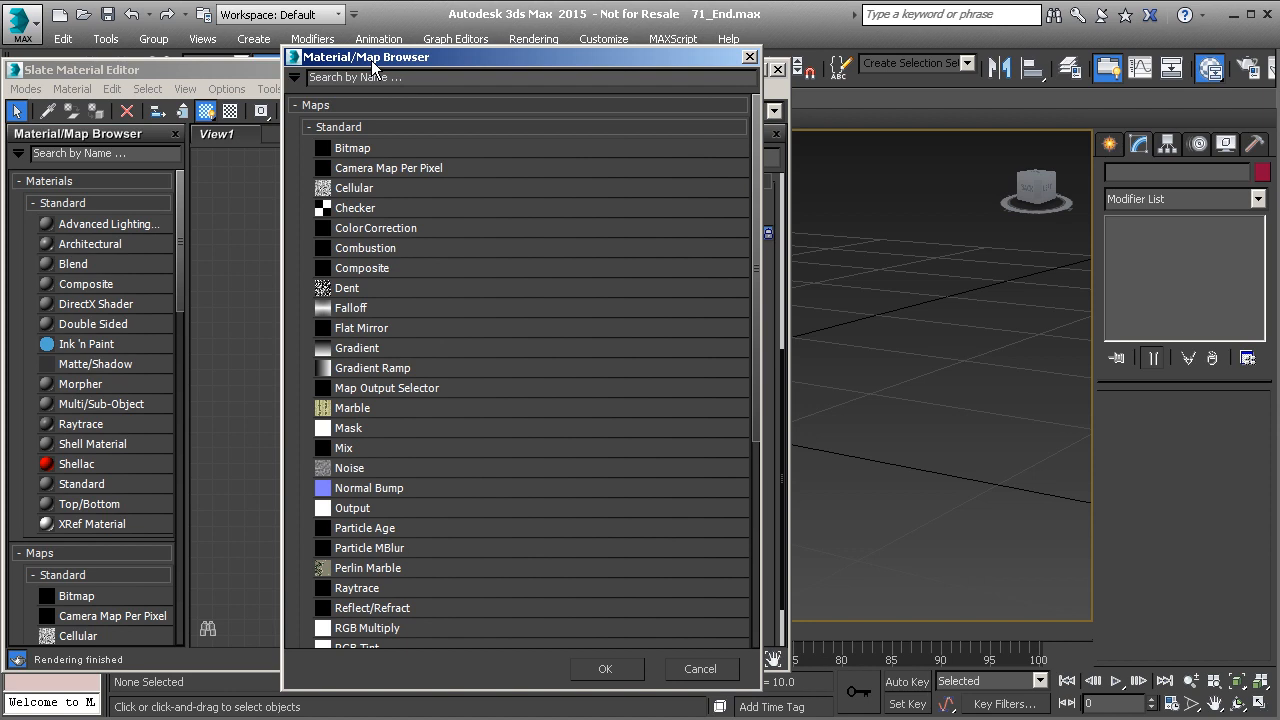
double_click(345, 150)
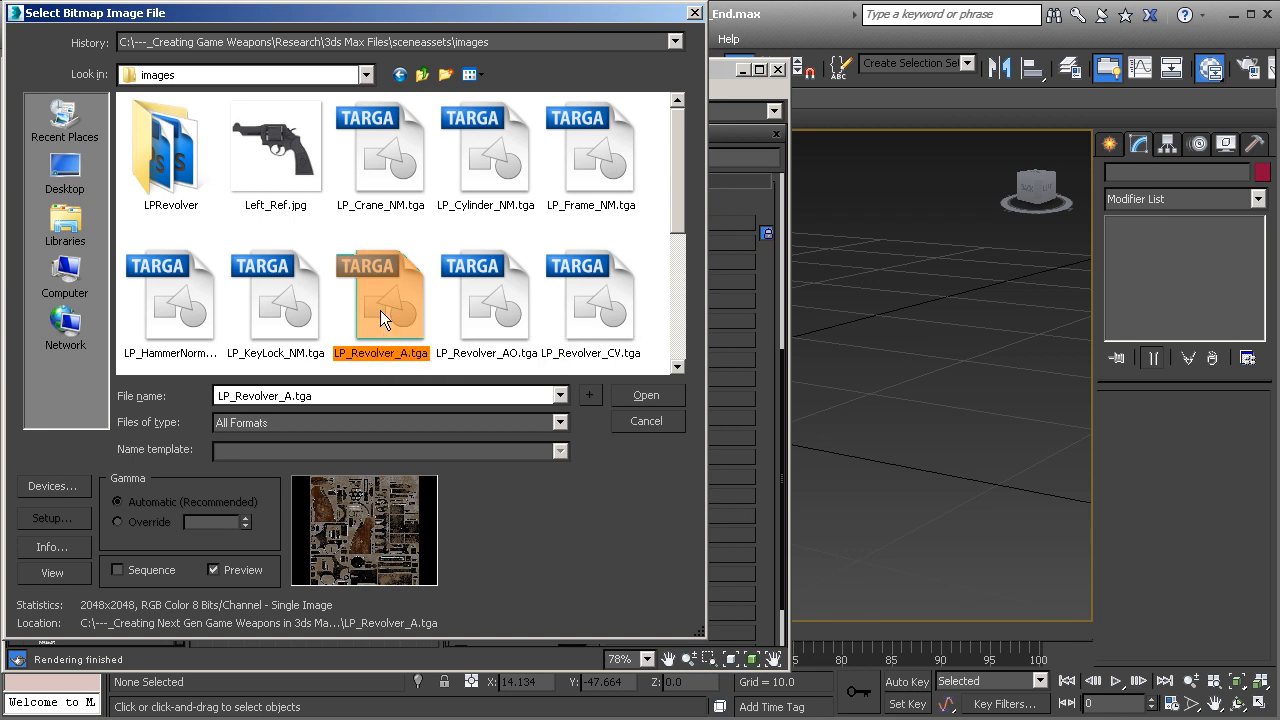
left_click(641, 398)
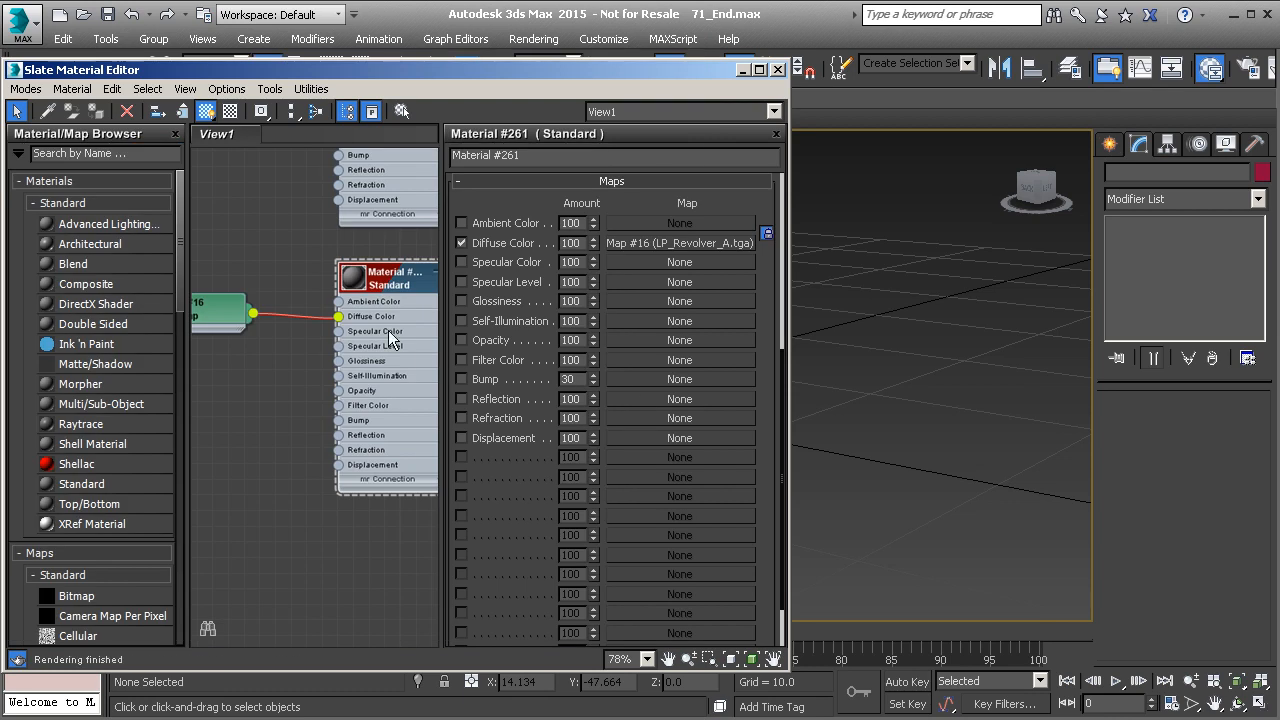
Step: Add a Normal Bump map to the Bump slot of Material #261
left_click_drag(325, 320, 353, 325)
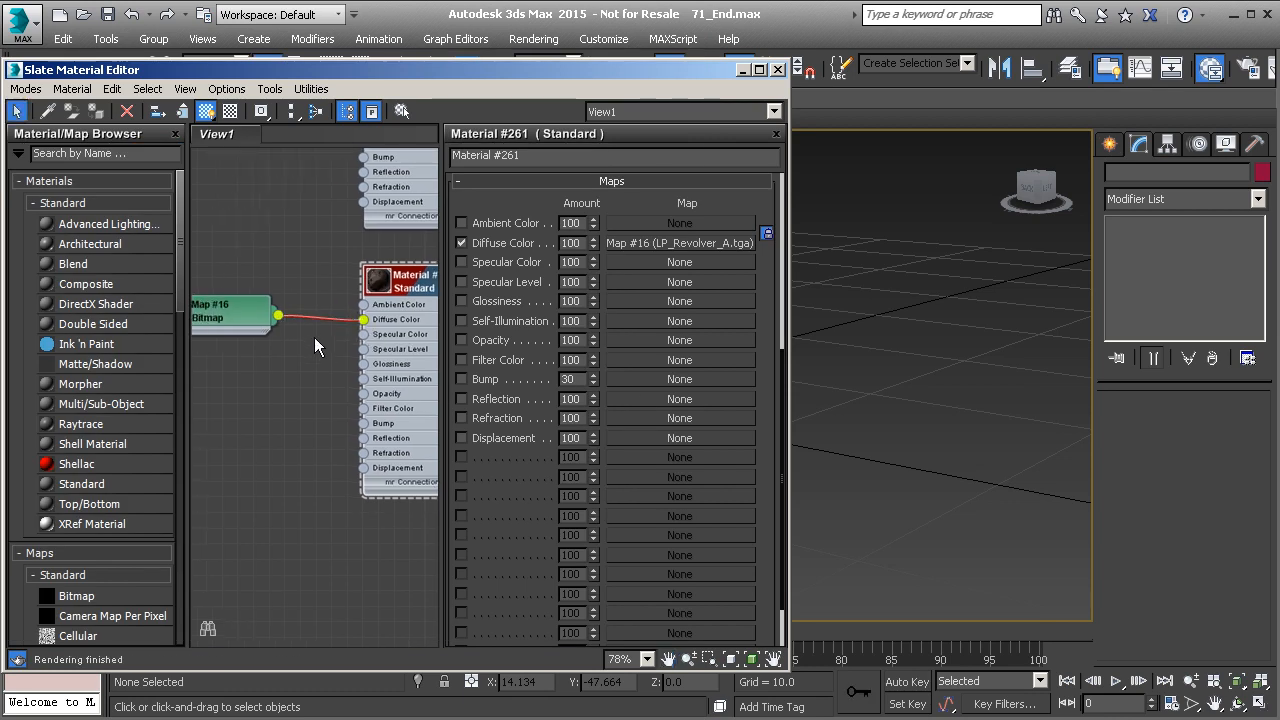
left_click_drag(365, 433, 370, 438)
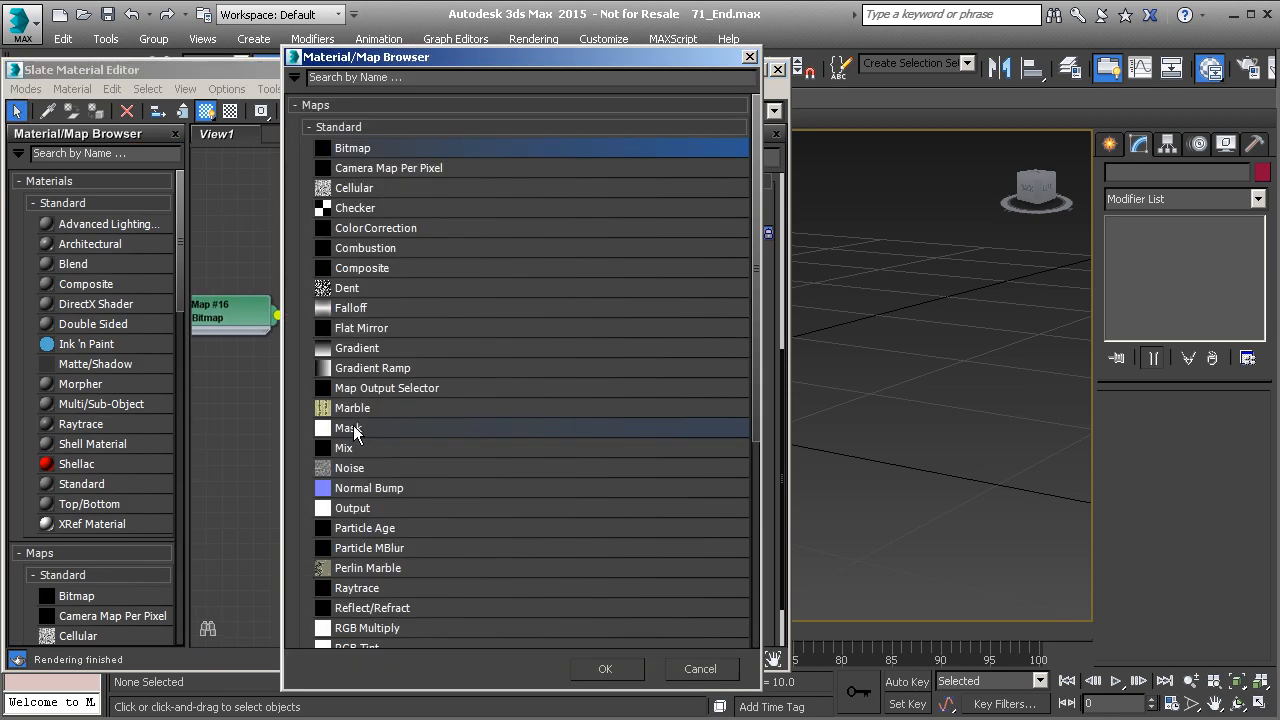
double_click(356, 490)
left_click_drag(261, 420, 408, 426)
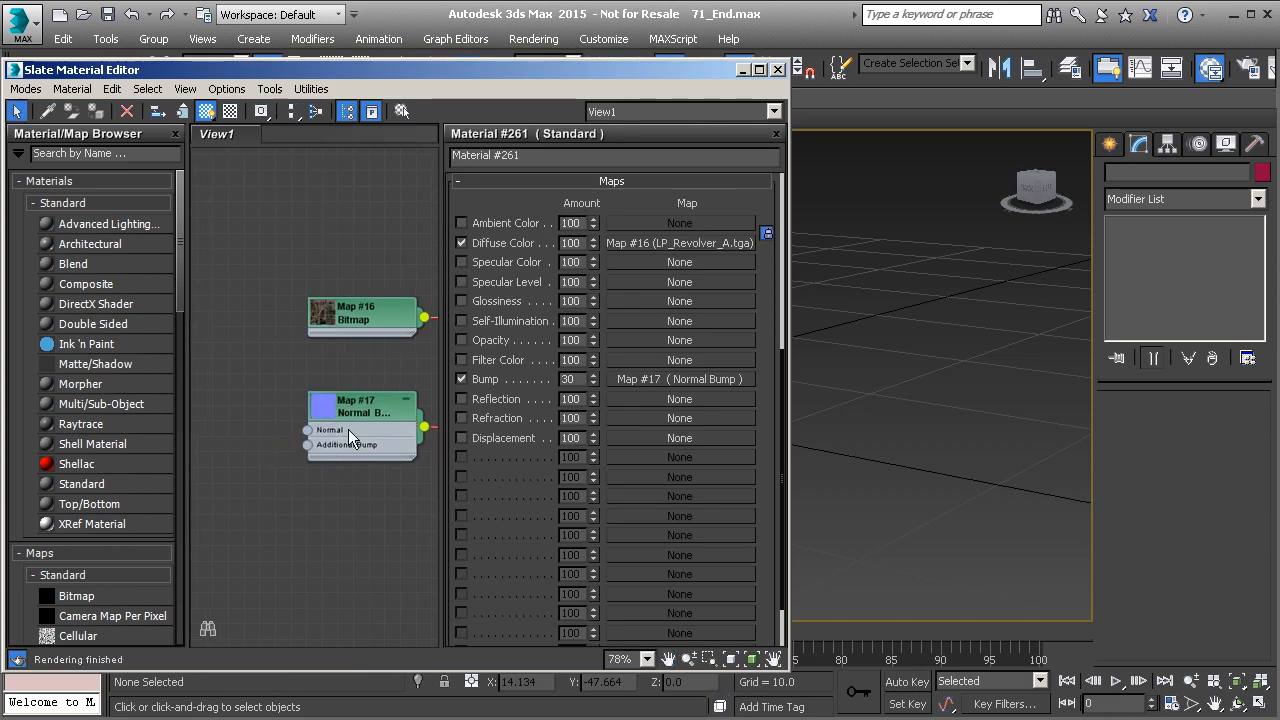
Step: Compare the LP_Revolver_N.tga and LP_Revolver_NM.tga previews and load LP_Revolver_NM.tga as the bitmap for the Normal Bump map's Normal input
double_click(306, 431)
double_click(352, 150)
left_click(388, 322)
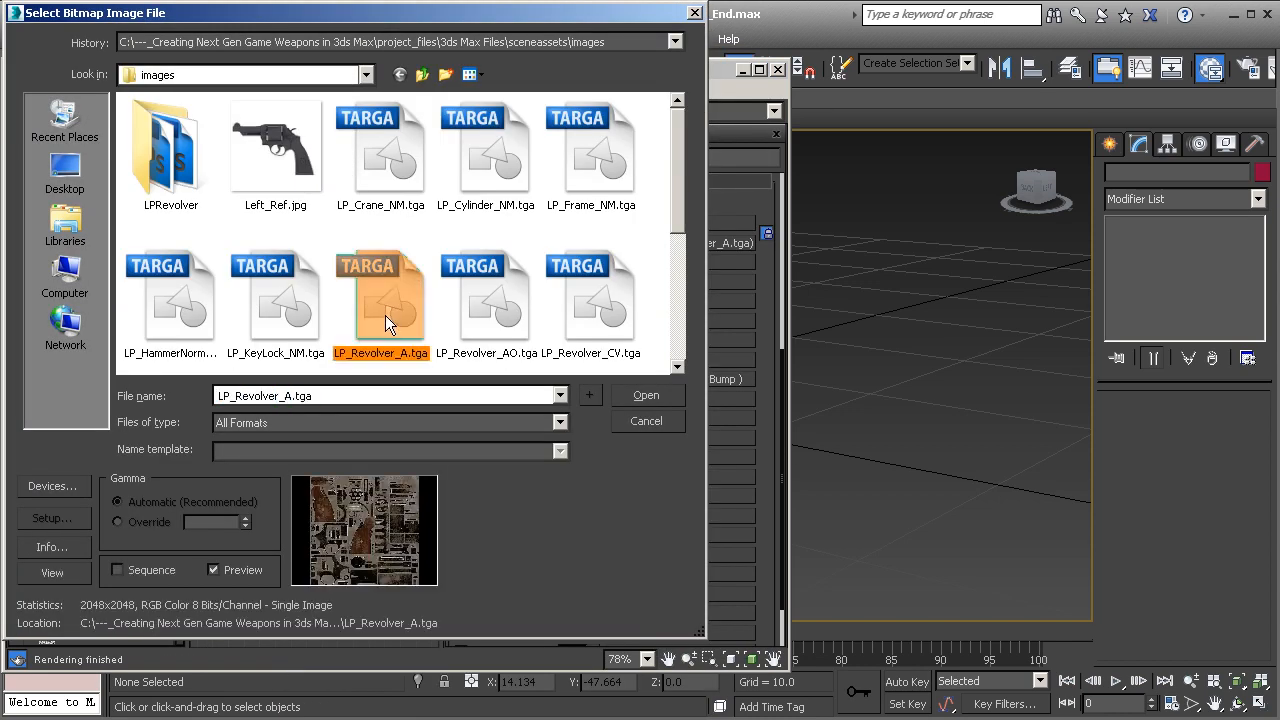
scroll(439, 333, "down", 1)
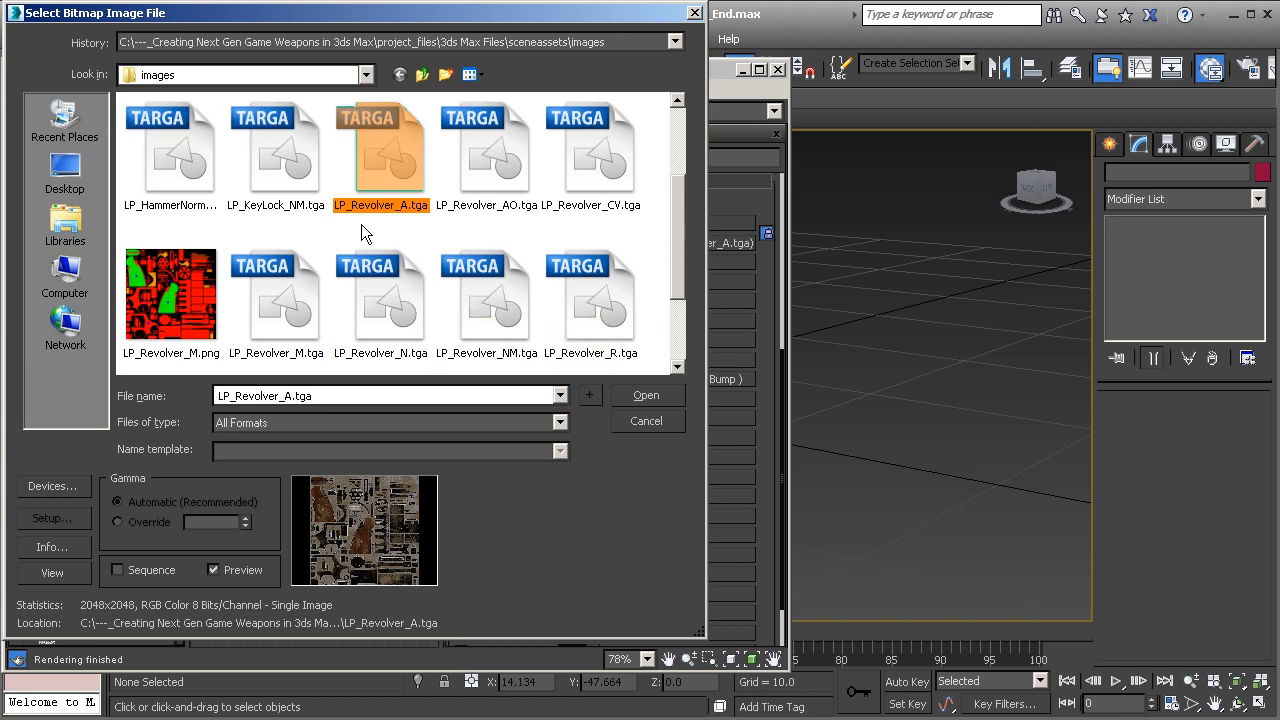
left_click(401, 302)
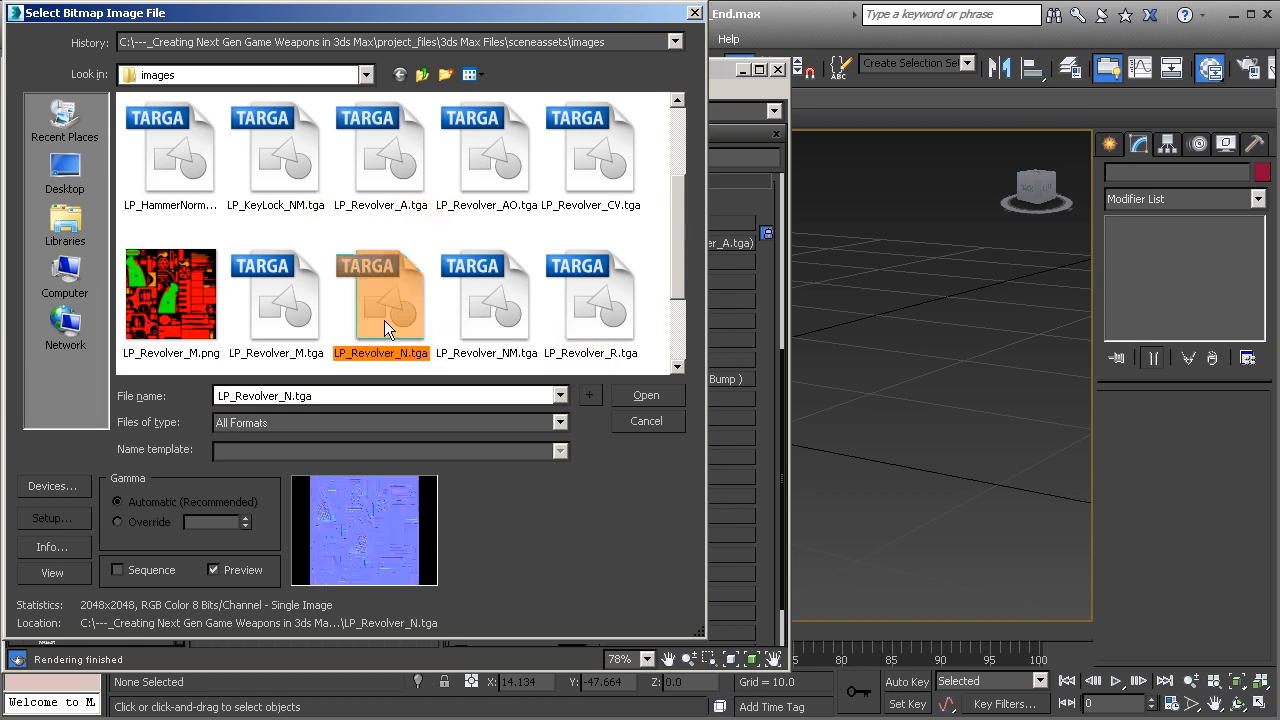
left_click(269, 147)
left_click(386, 298)
scroll(364, 283, "down", 1)
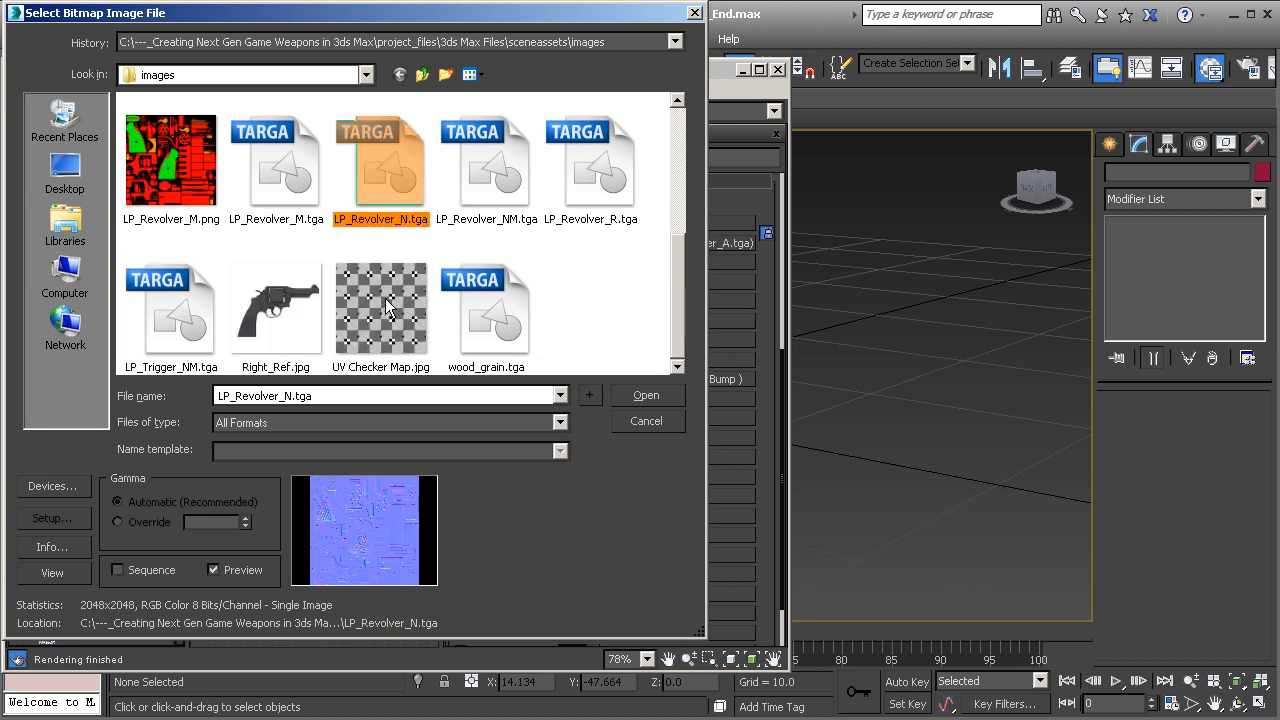
left_click(496, 188)
left_click(411, 190)
left_click(461, 186)
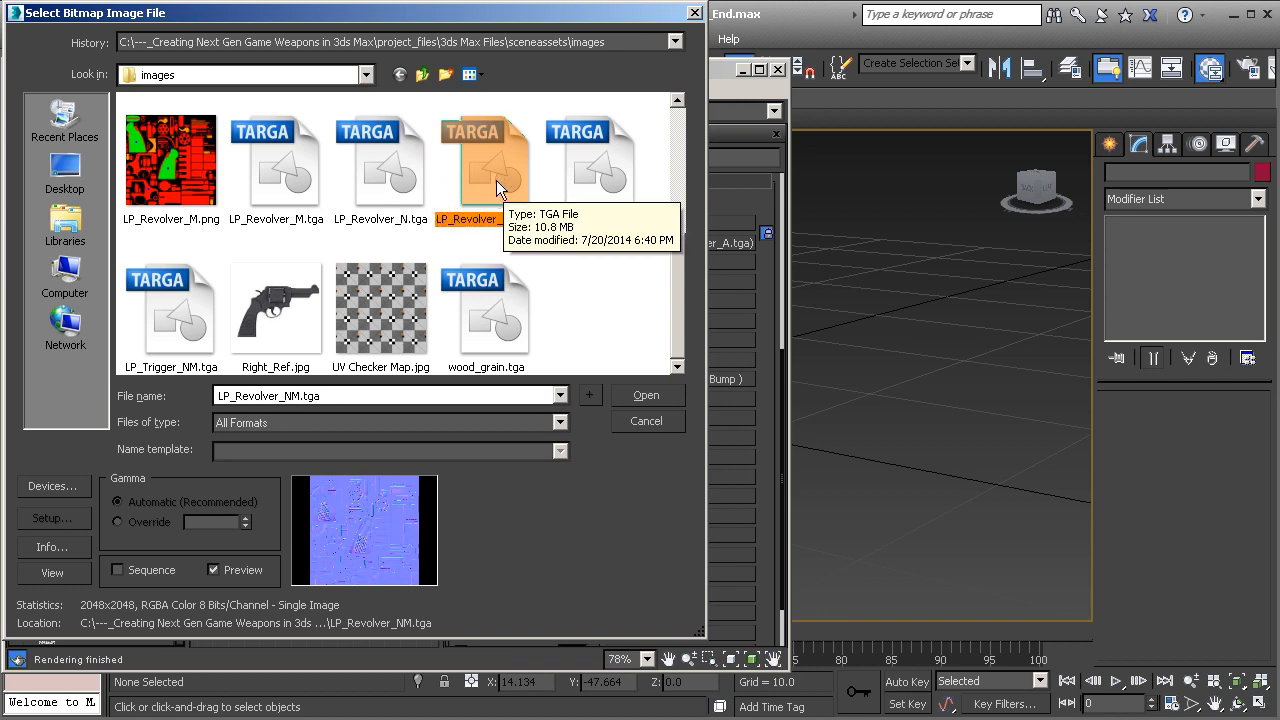
left_click(383, 178)
left_click(505, 163)
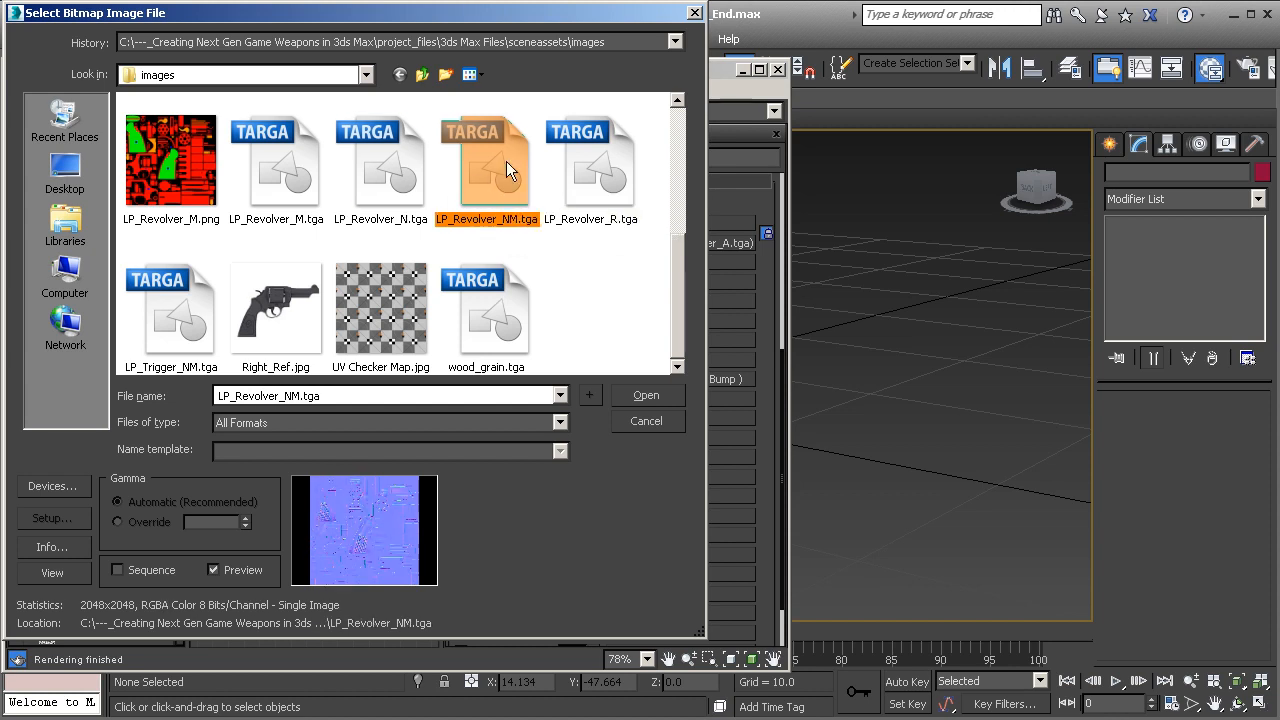
left_click(643, 396)
Step: Close the Slate Material Editor and view the textured revolver in the perspective viewport
left_click_drag(391, 356, 278, 354)
scroll(296, 356, "down", 1)
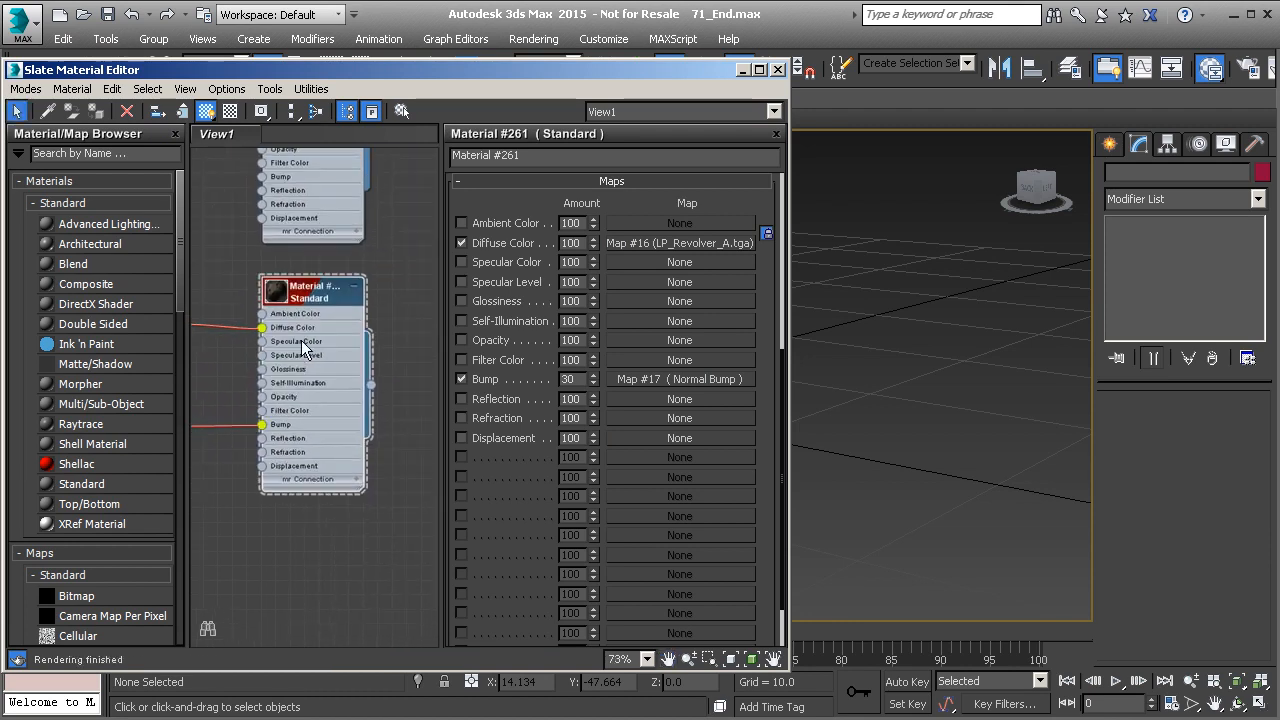
mouse_move(891, 323)
left_mouse_down()
mouse_move(969, 346)
mouse_move(888, 348)
left_mouse_up()
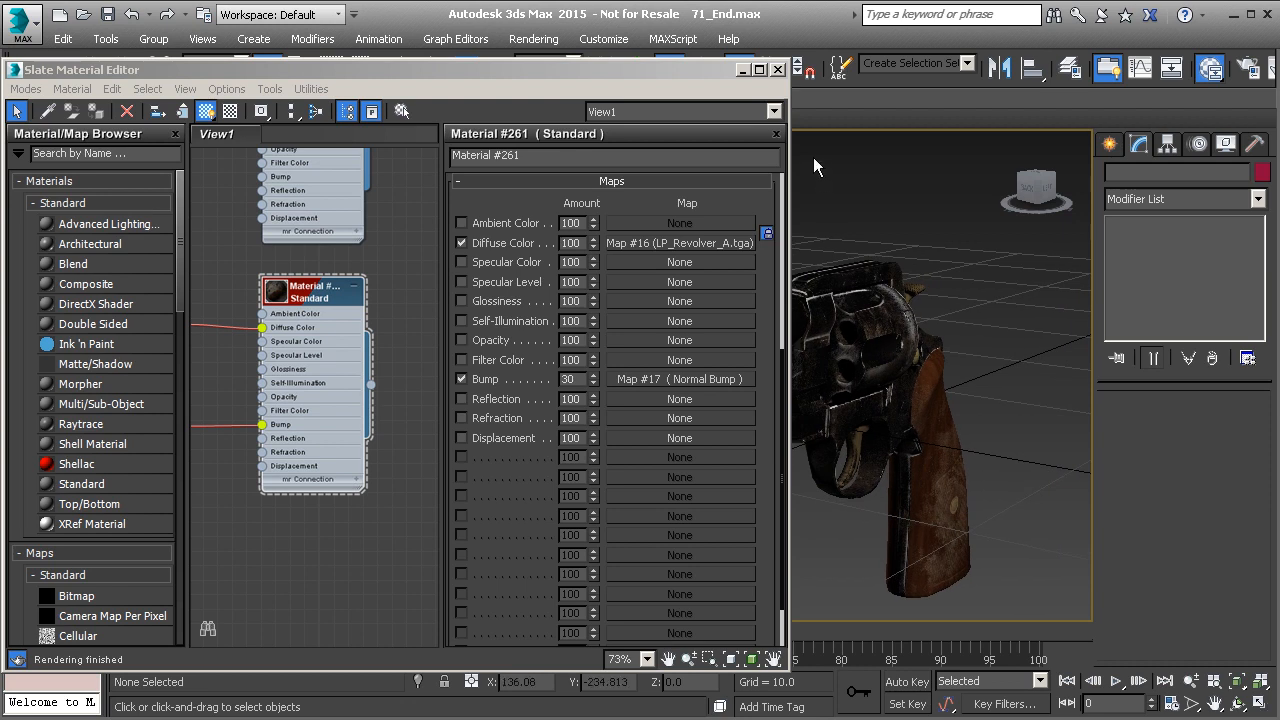
left_click(775, 69)
scroll(740, 360, "up", 5)
scroll(754, 389, "down", 4)
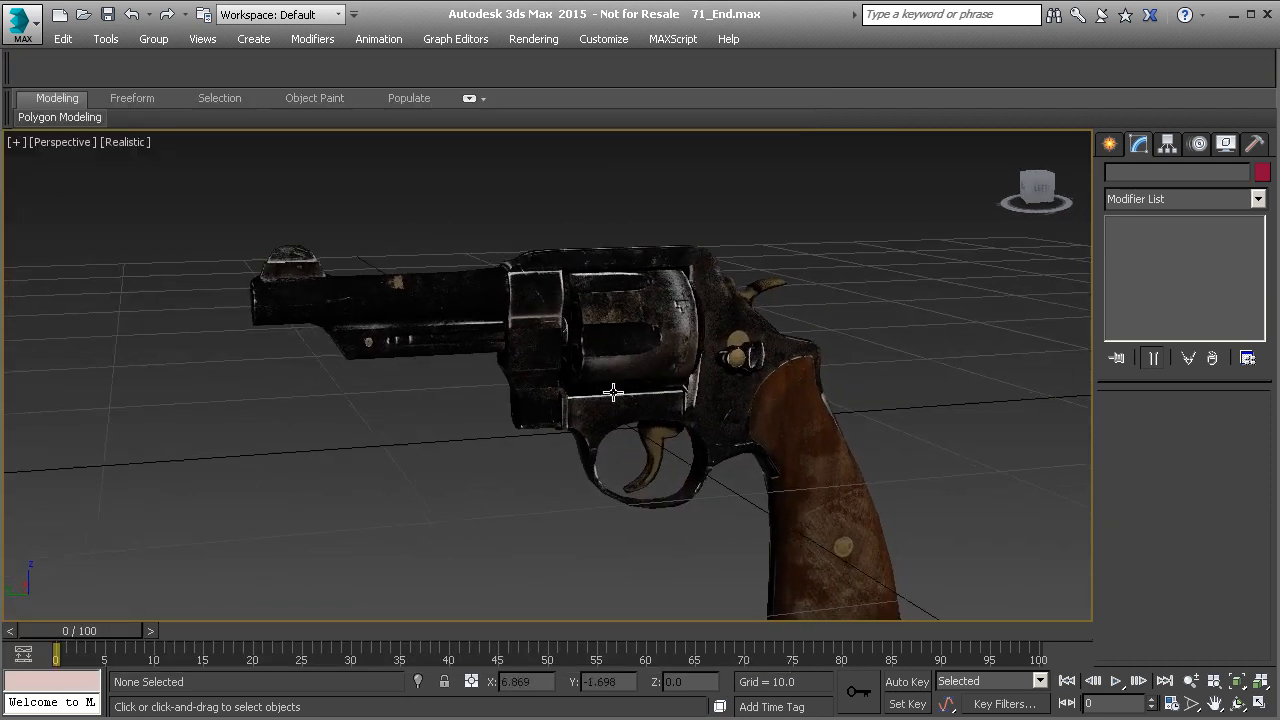
Step: Set the viewport to display Realistic Materials with Maps and inspect the revolver's textures and normal detail
left_click(124, 142)
mouse_move(247, 397)
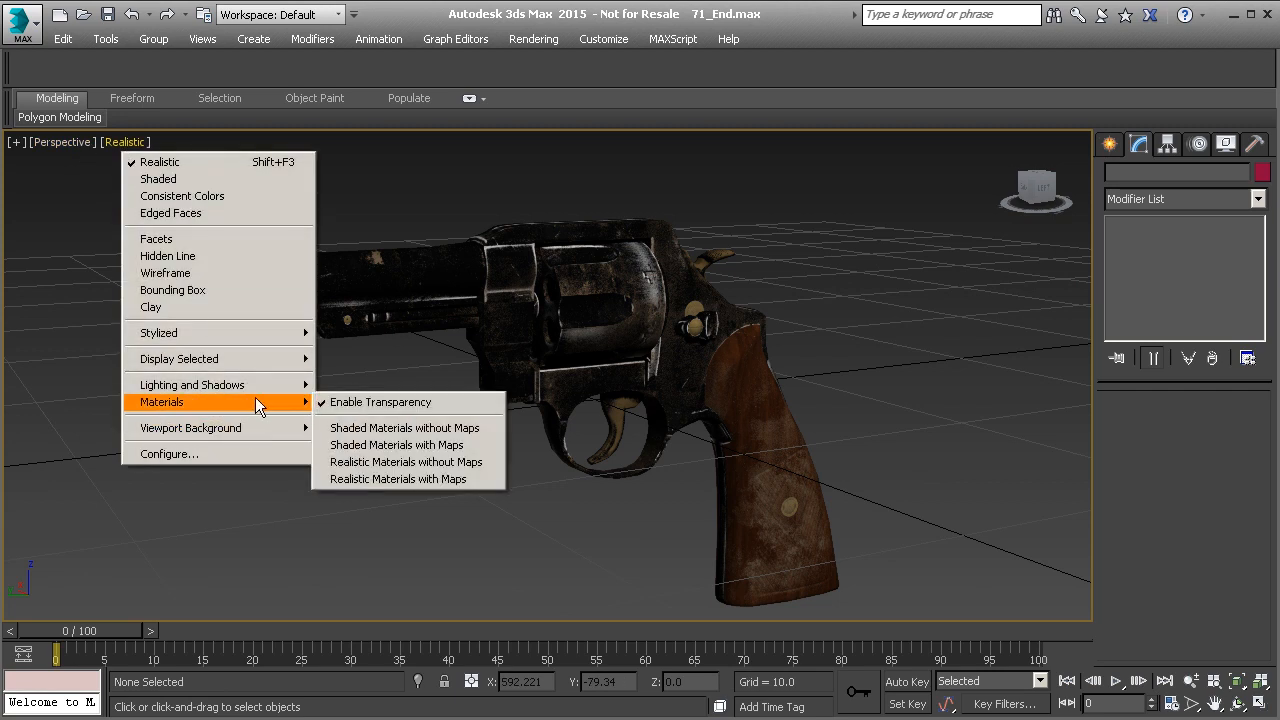
left_click(392, 478)
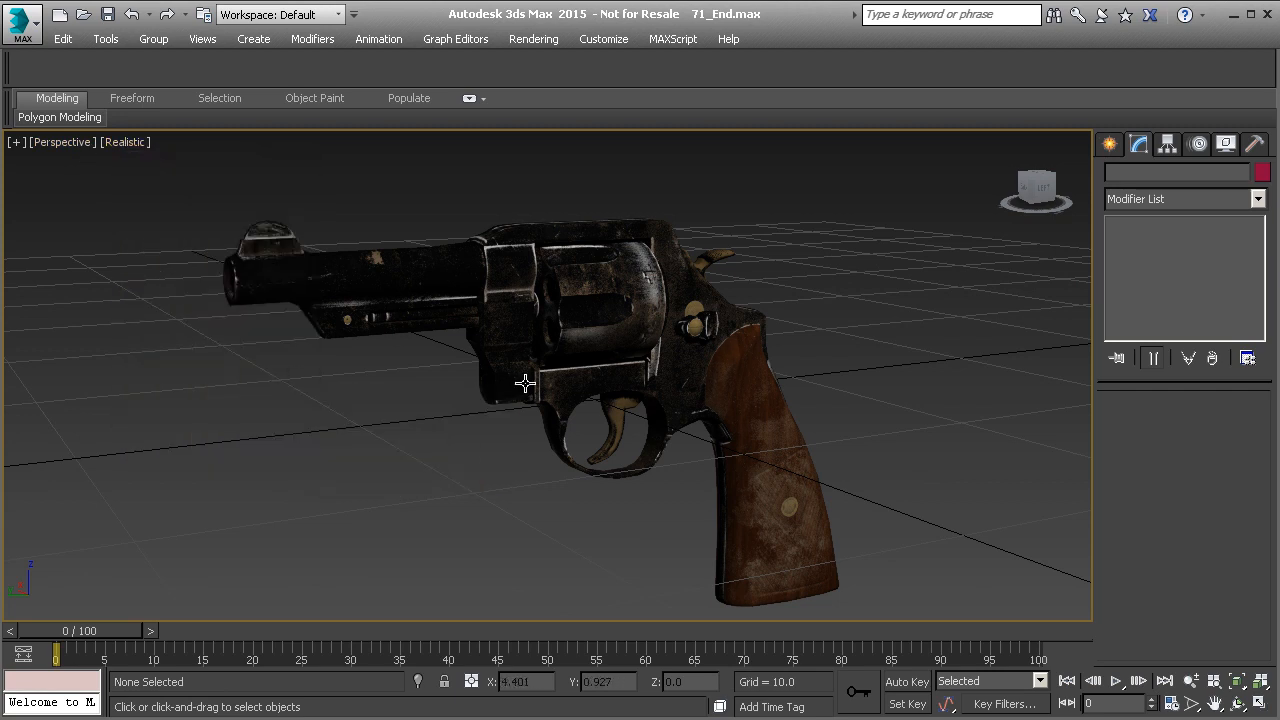
scroll(540, 370, "up", 4)
left_click_drag(573, 368, 676, 398)
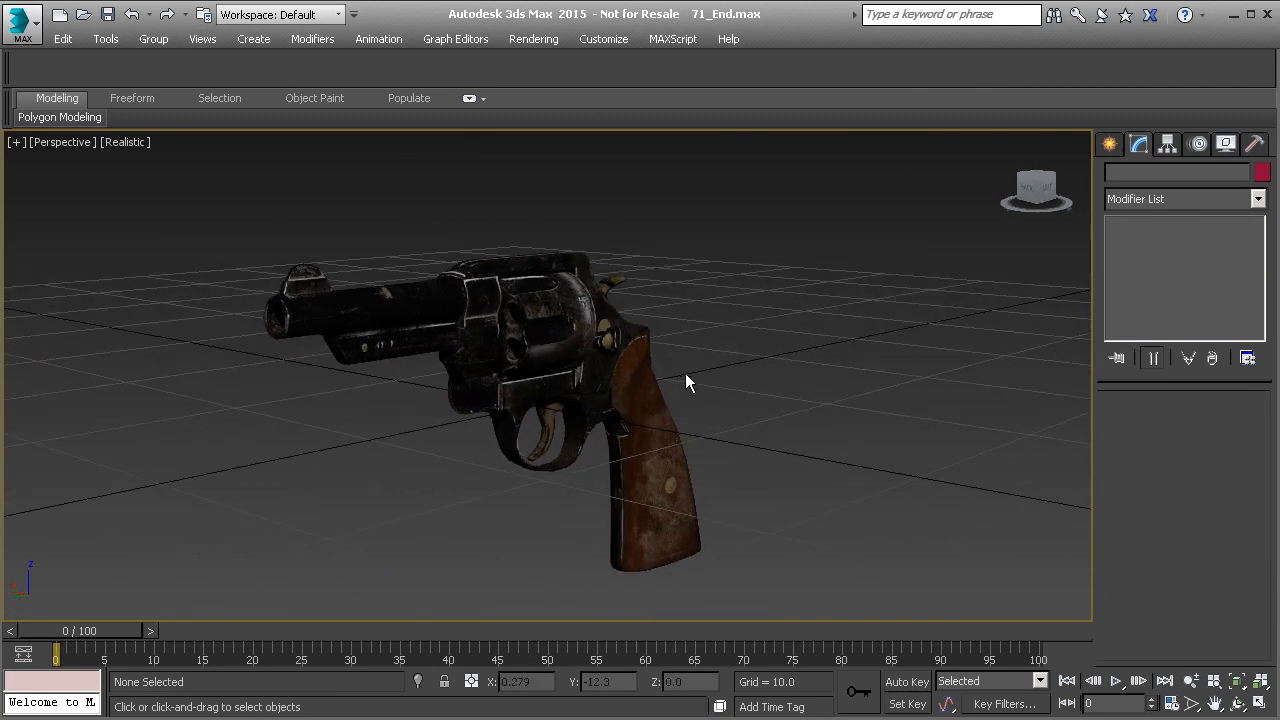
mouse_move(685, 388)
left_mouse_down()
mouse_move(657, 366)
mouse_move(686, 390)
mouse_move(671, 402)
left_mouse_up()
scroll(656, 362, "up", 2)
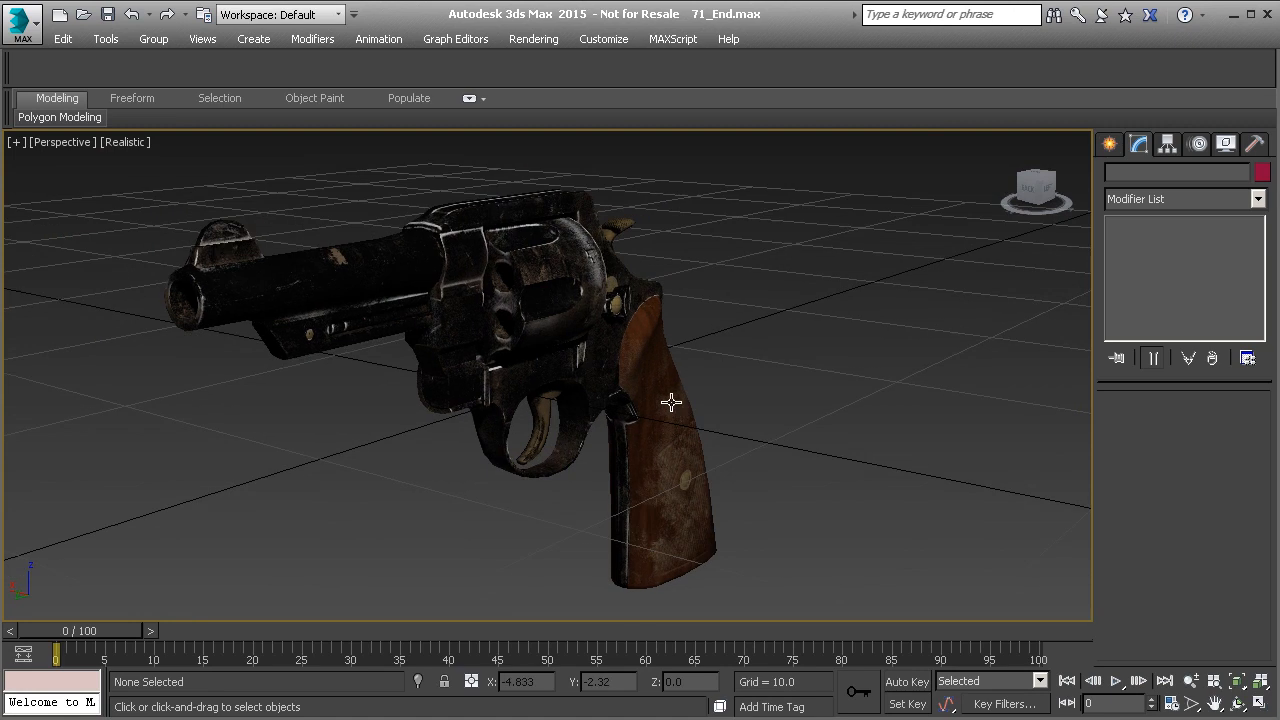